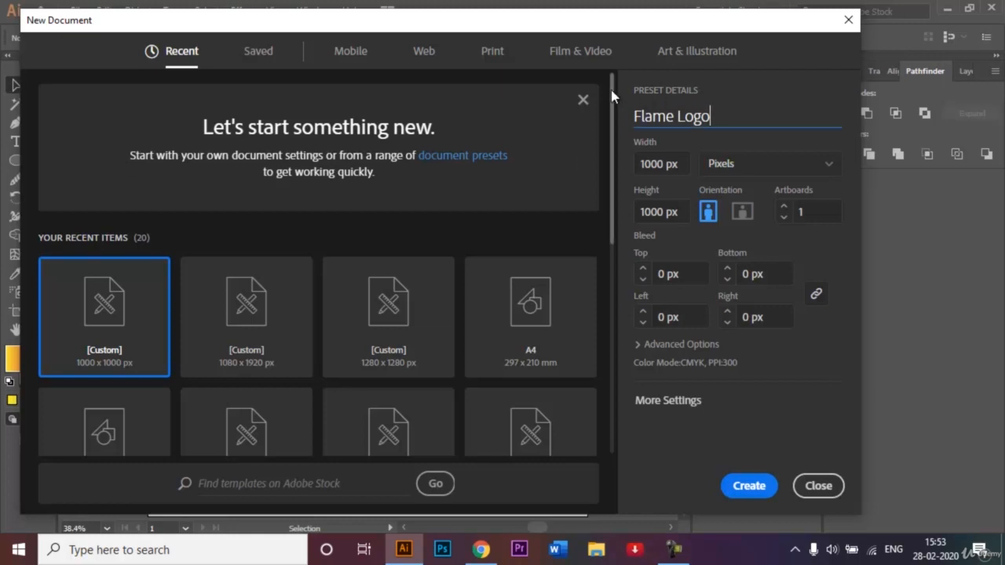
# Create the Flame Logo document at 1000 x 1000 px, keeping pixels as the unit.
pyautogui.moveTo(612, 96); pyautogui.dragTo(612, 162)
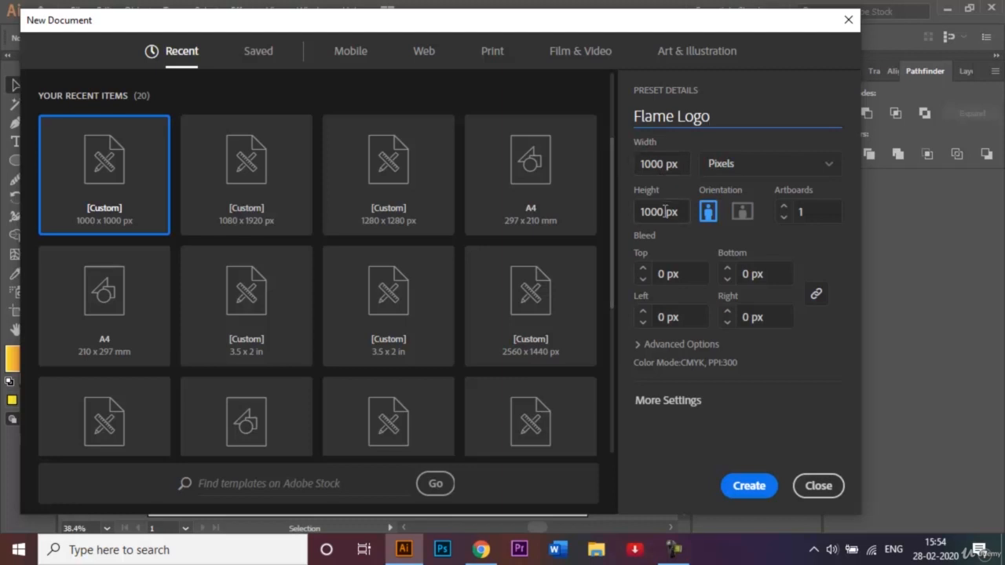
pyautogui.click(825, 162)
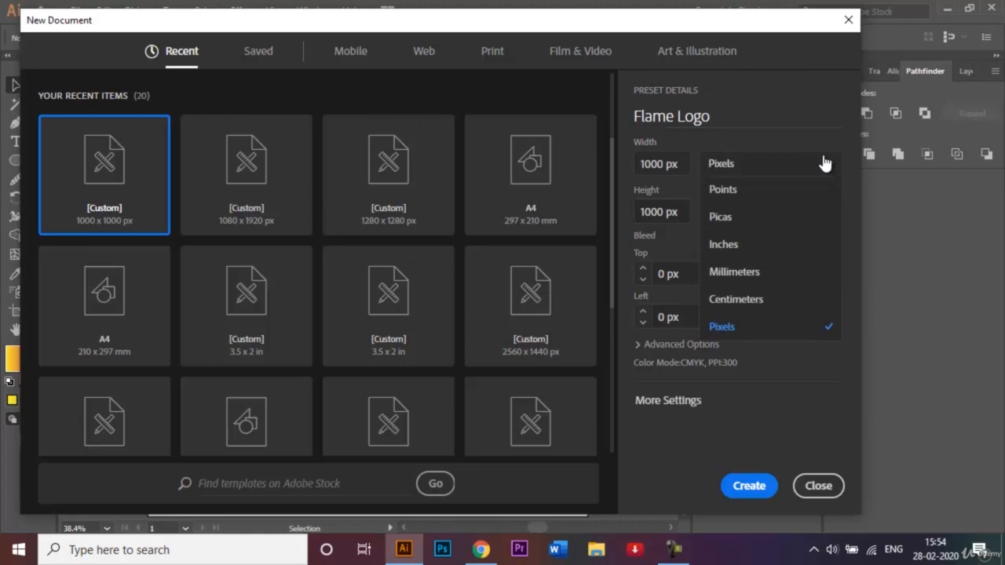
pyautogui.click(825, 162)
pyautogui.click(743, 487)
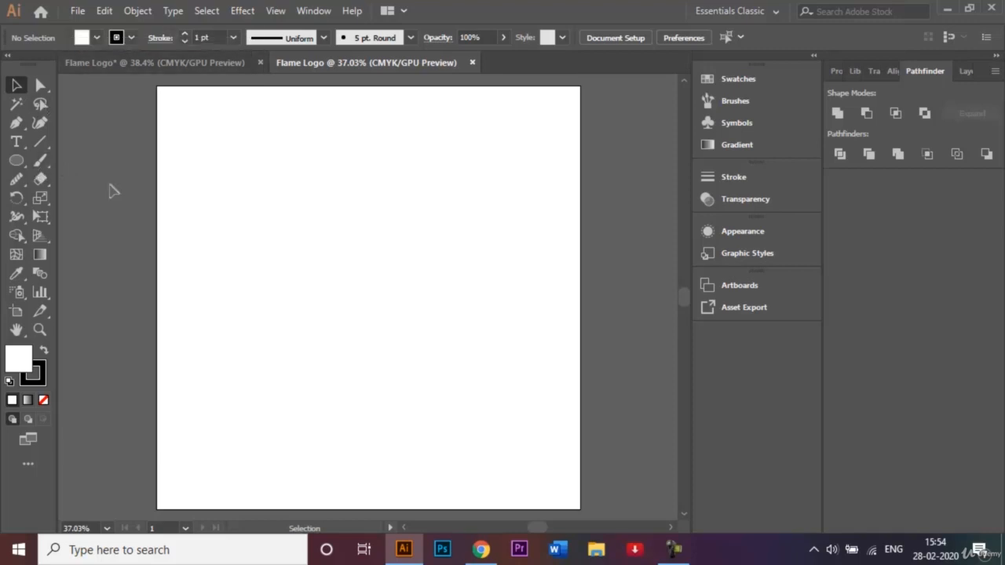
# Draw a circle with an orange fill and no stroke, centered on the artboard.
pyautogui.click(98, 37)
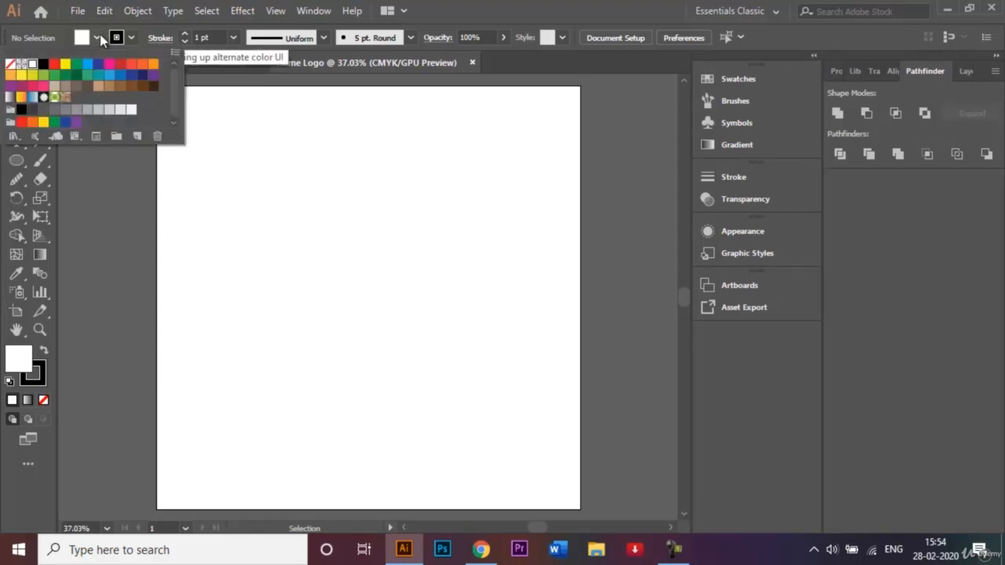
pyautogui.click(153, 66)
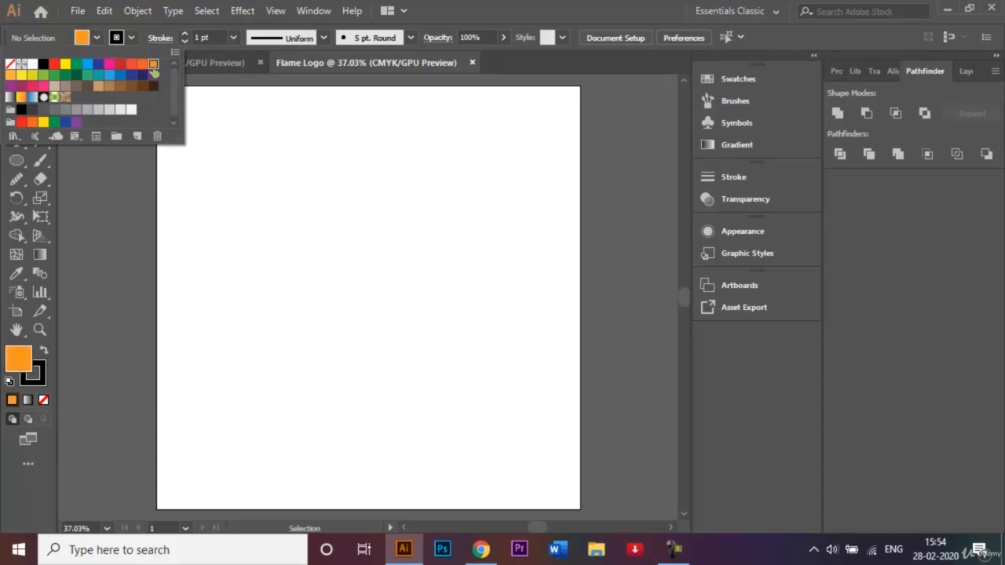
pyautogui.click(131, 37)
pyautogui.click(131, 38)
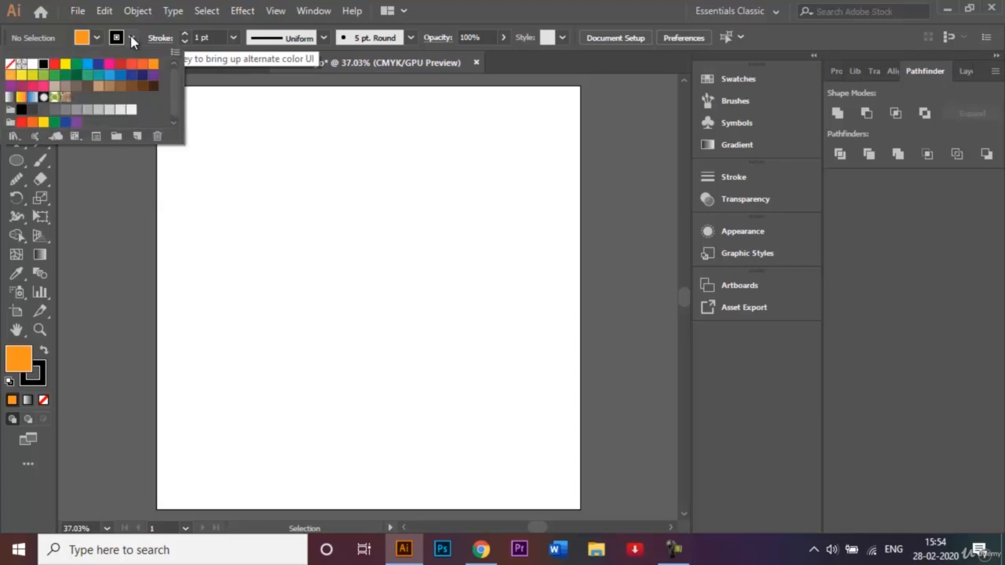
pyautogui.click(9, 64)
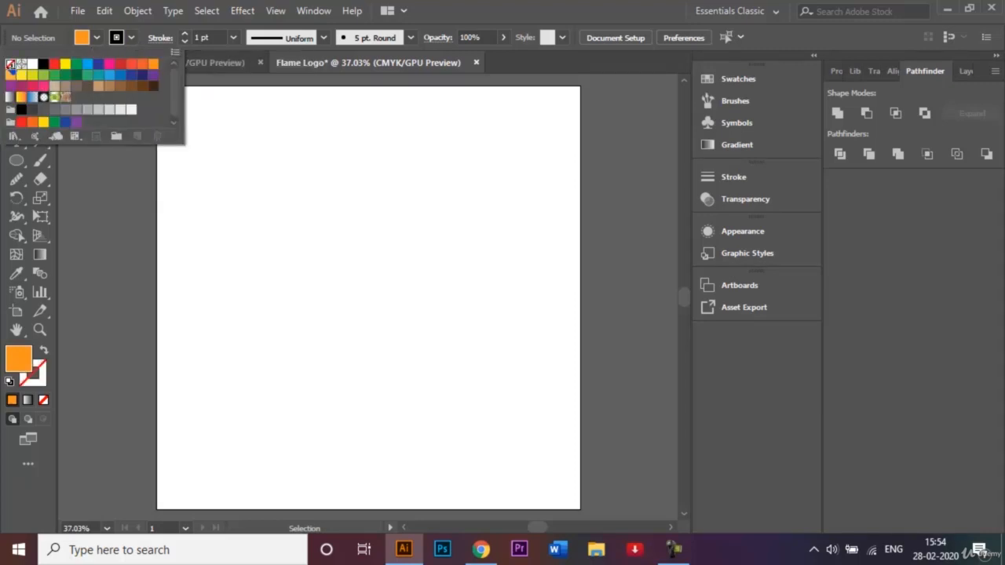
pyautogui.click(310, 252)
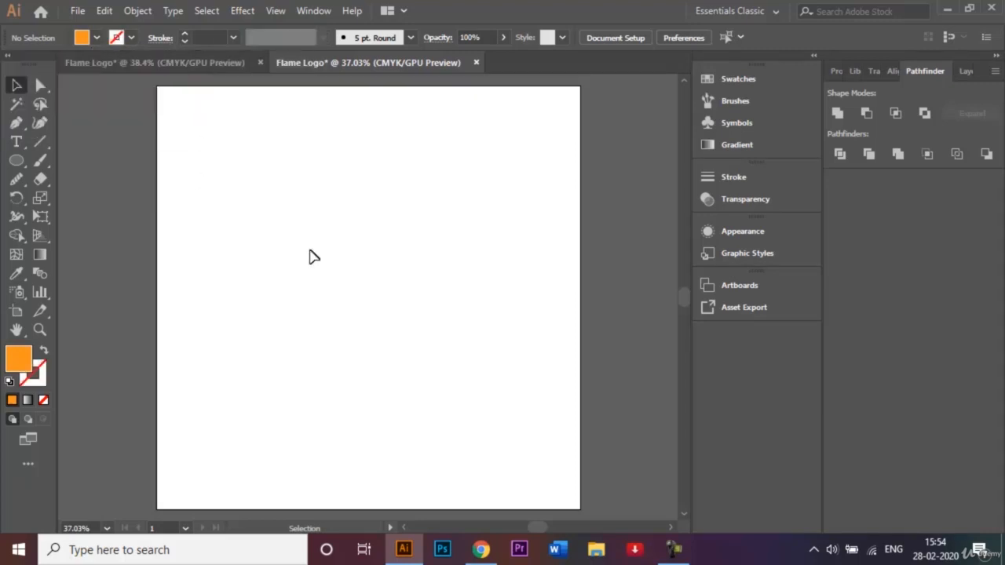
pyautogui.click(18, 162)
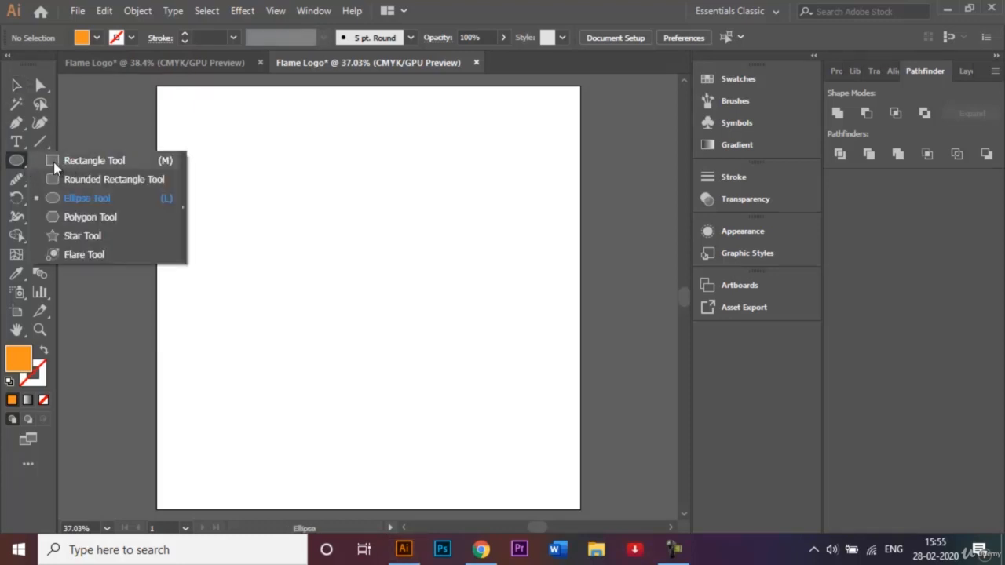
pyautogui.click(72, 202)
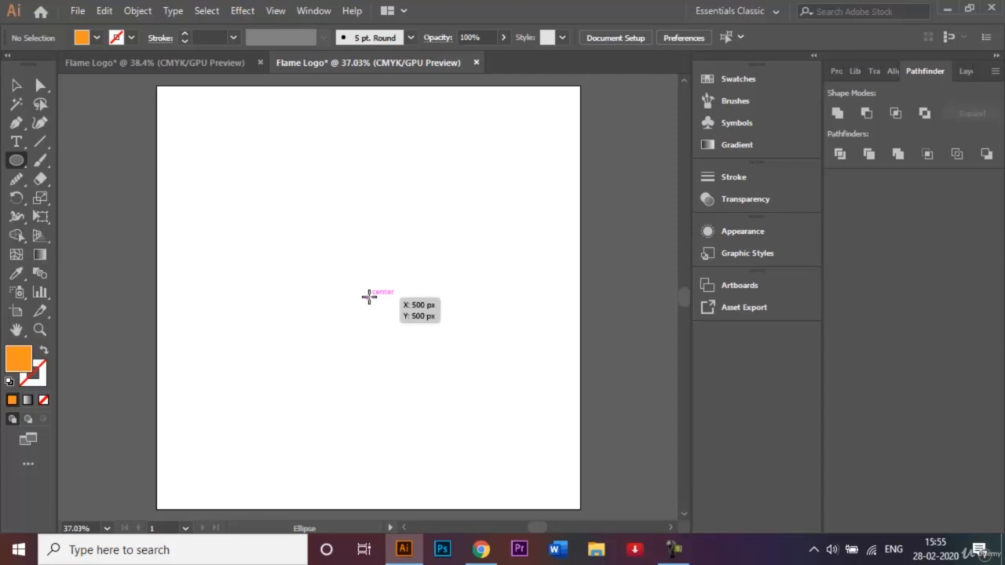
pyautogui.moveTo(369, 296); pyautogui.dragTo(435, 337)
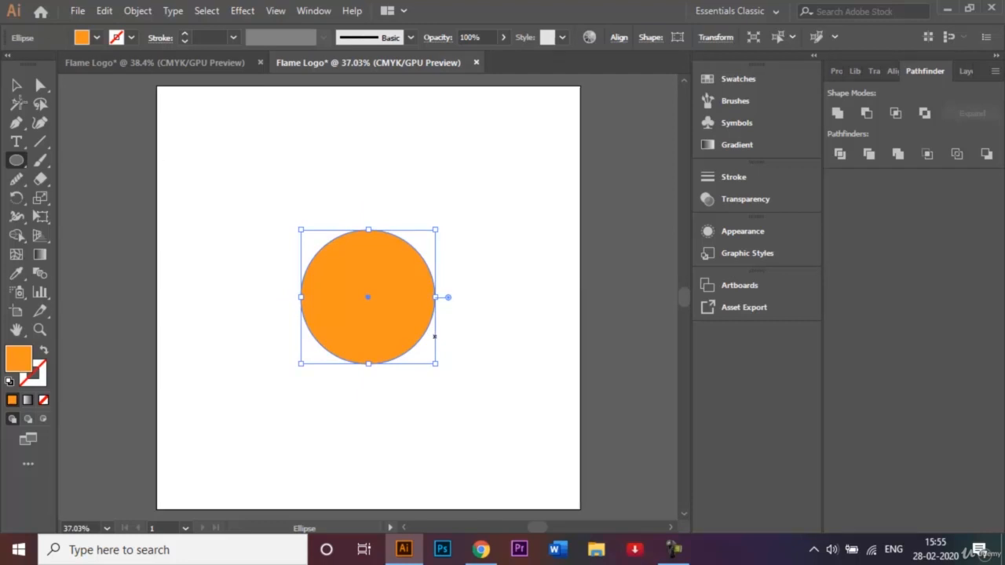
pyautogui.click(14, 124)
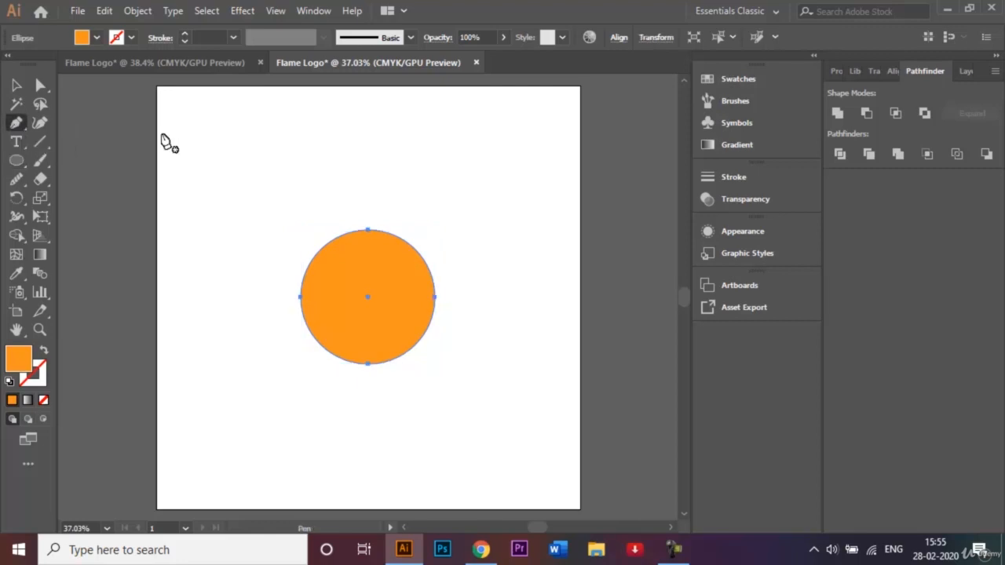
pyautogui.click(97, 37)
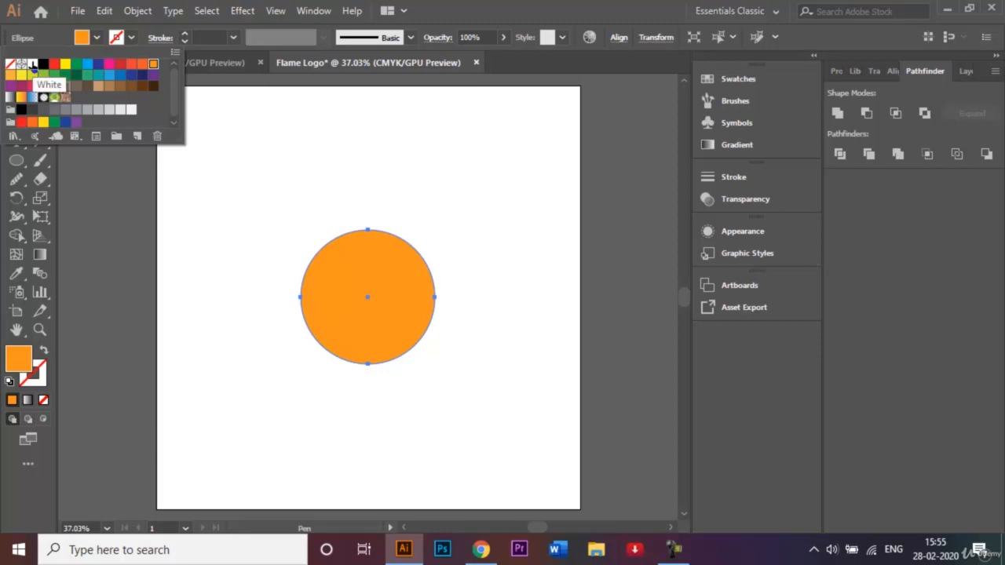
pyautogui.click(31, 66)
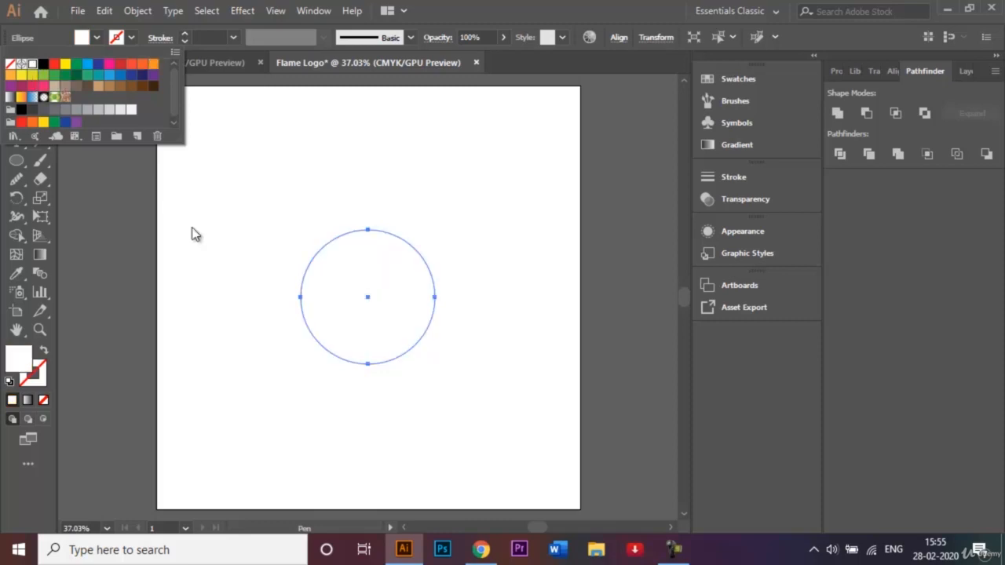
pyautogui.hotkey('ctrl', 'z')
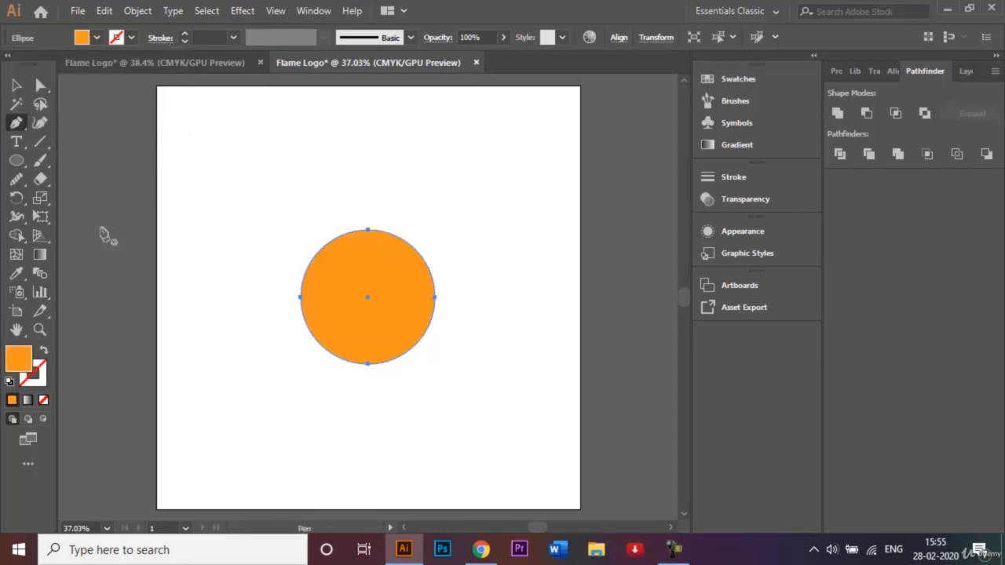
# Deselect the circle and draw a closed, white-filled curved path with the Pen tool over its upper-left part, with a pointed tip above the circle.
pyautogui.click(15, 85)
pyautogui.click(249, 227)
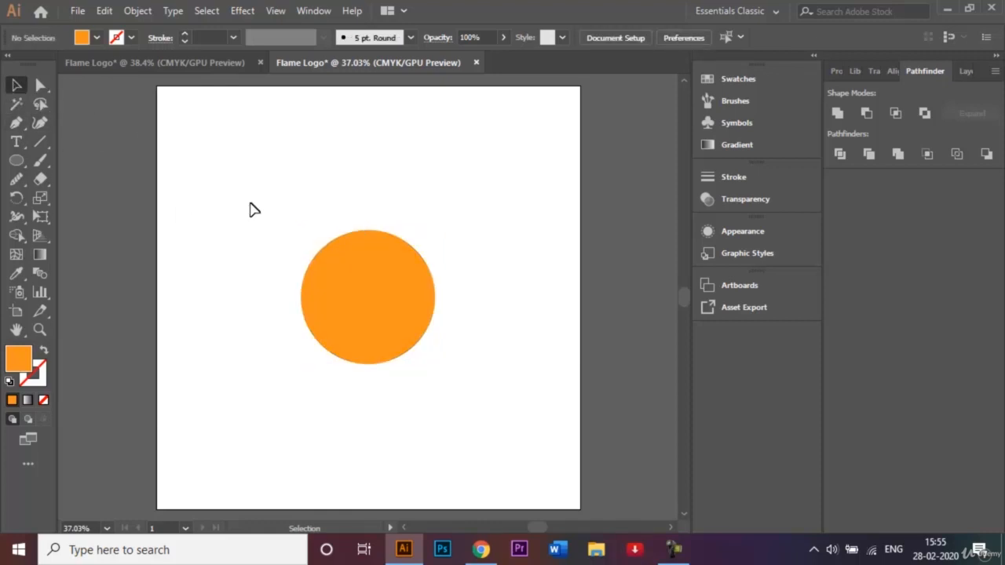
pyautogui.click(15, 123)
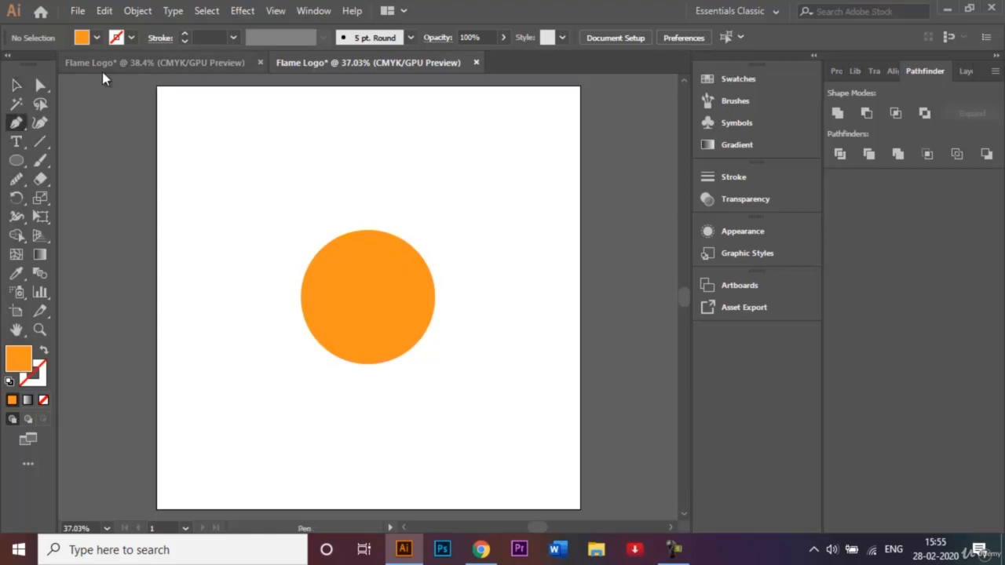
pyautogui.click(92, 38)
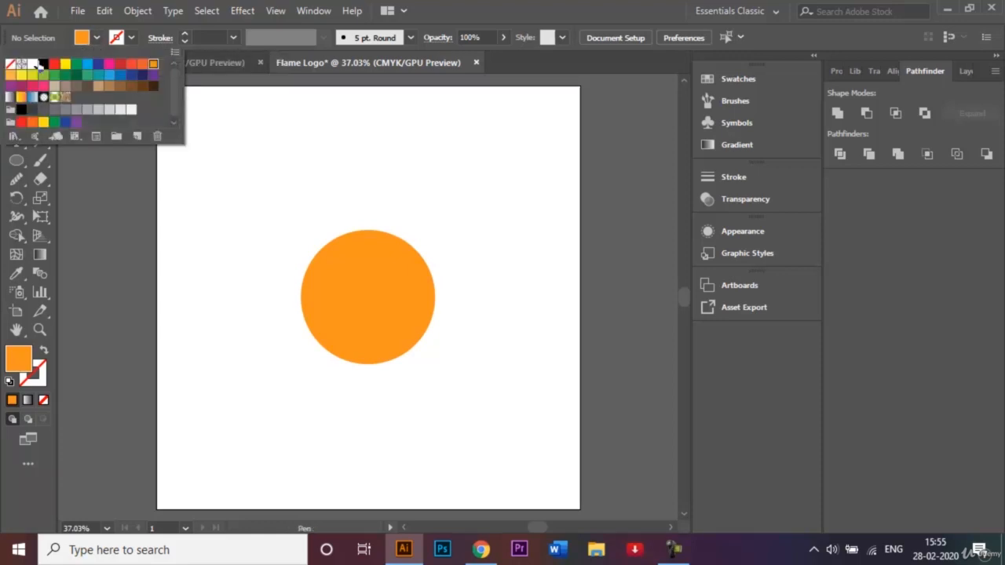
pyautogui.click(33, 68)
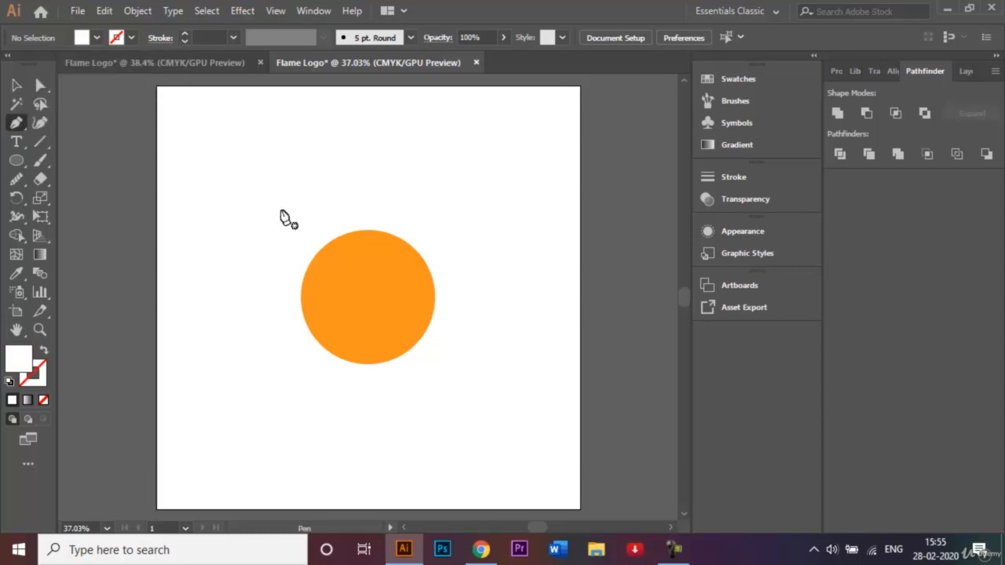
pyautogui.click(300, 276)
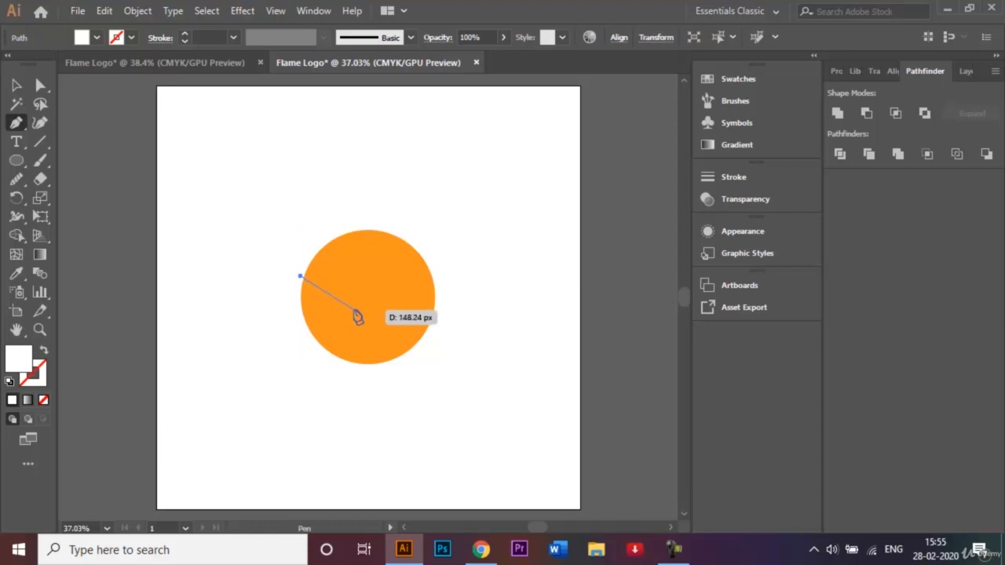
pyautogui.moveTo(358, 313); pyautogui.dragTo(349, 184)
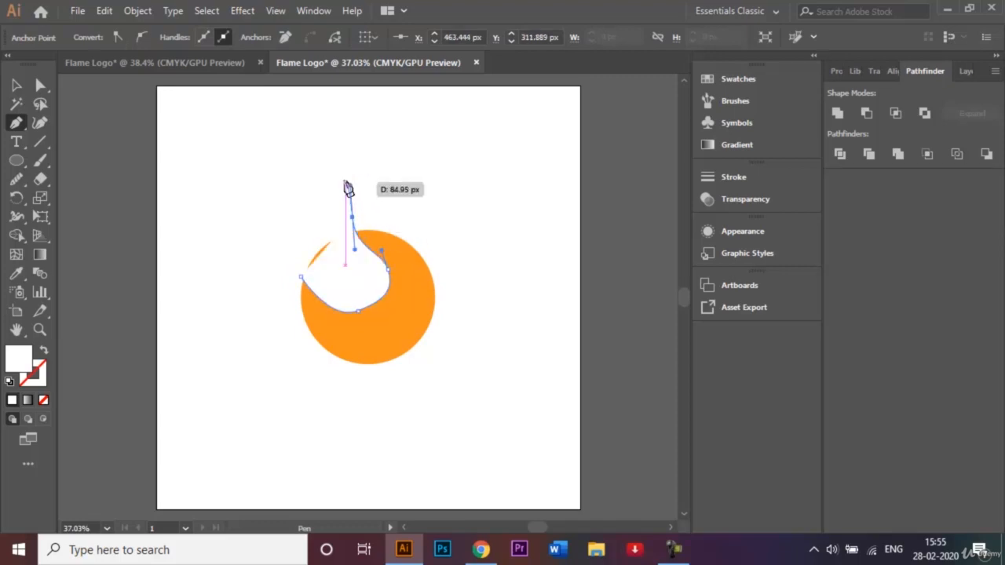
pyautogui.click(340, 171)
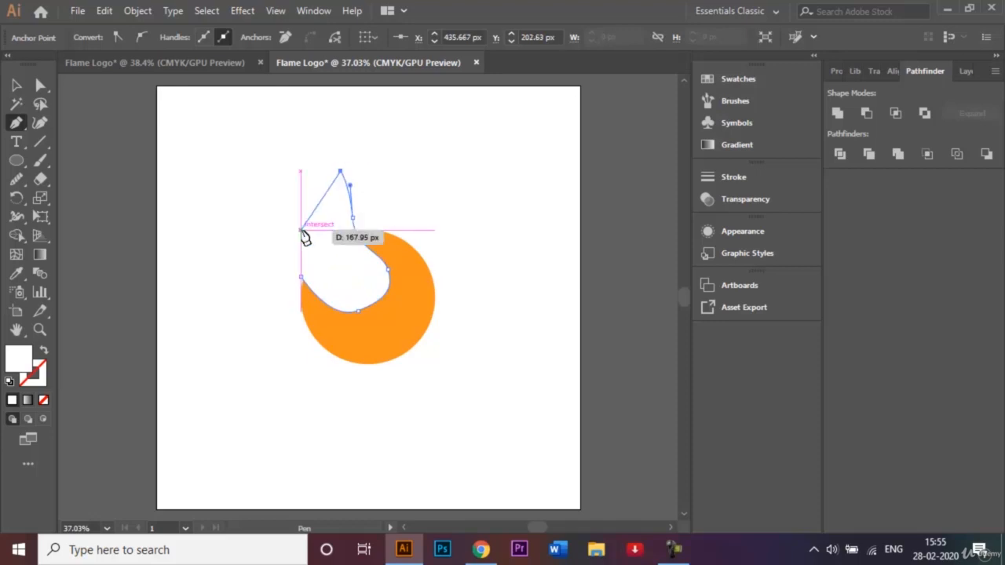
pyautogui.click(301, 280)
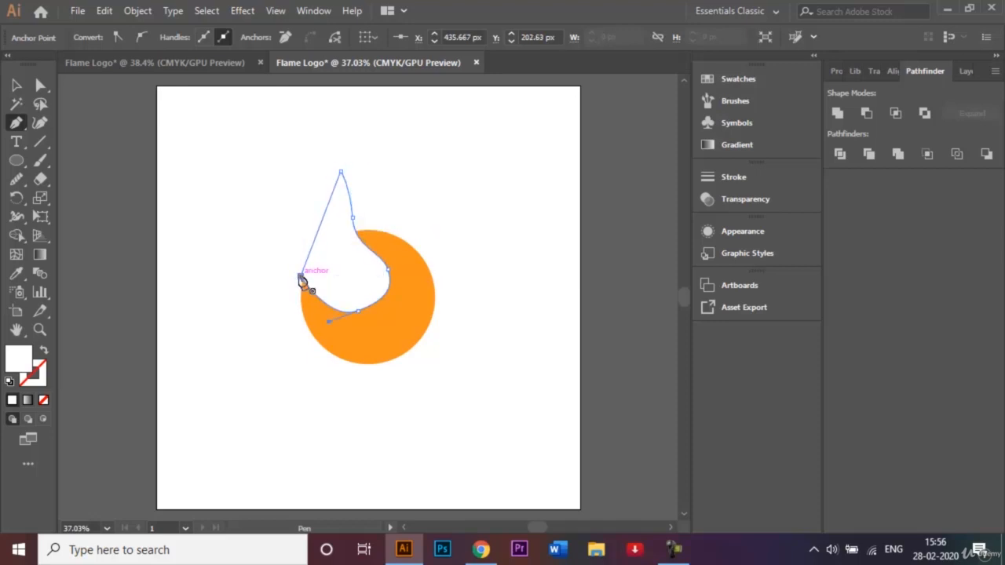
pyautogui.click(18, 85)
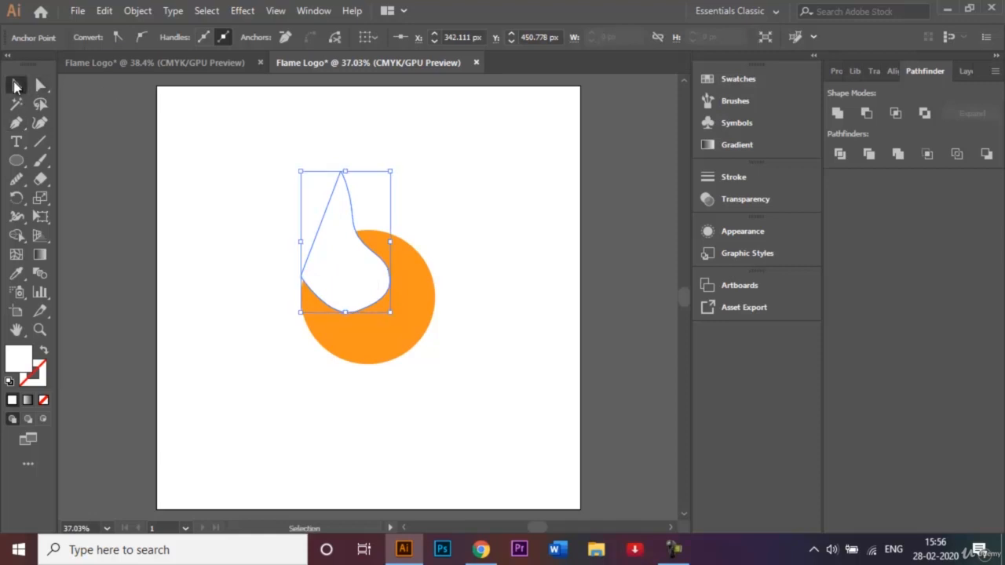
pyautogui.click(186, 209)
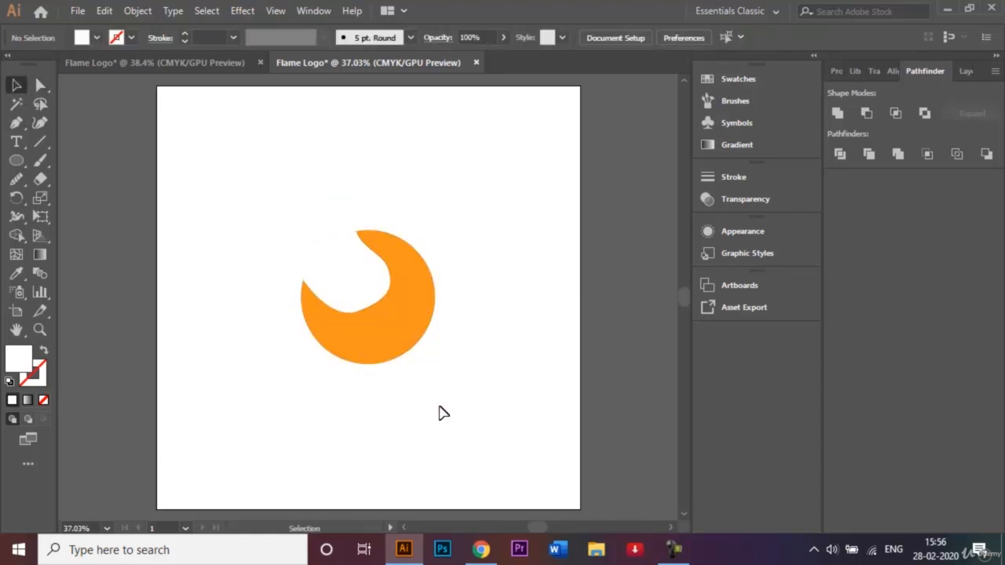
# Select the circle and the white path and subtract the path from the circle with Minus Front.
pyautogui.moveTo(424, 382); pyautogui.dragTo(329, 236)
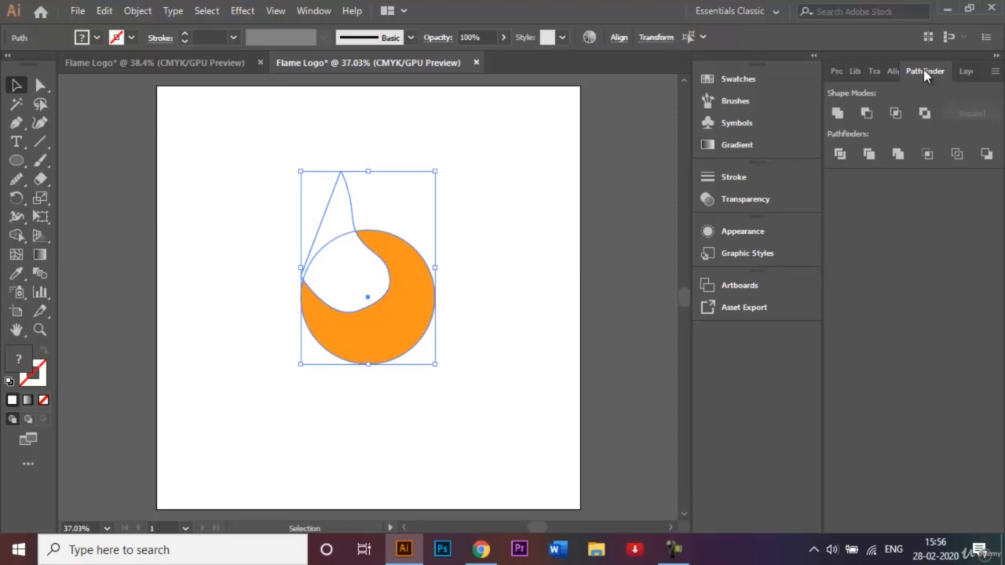
pyautogui.click(965, 74)
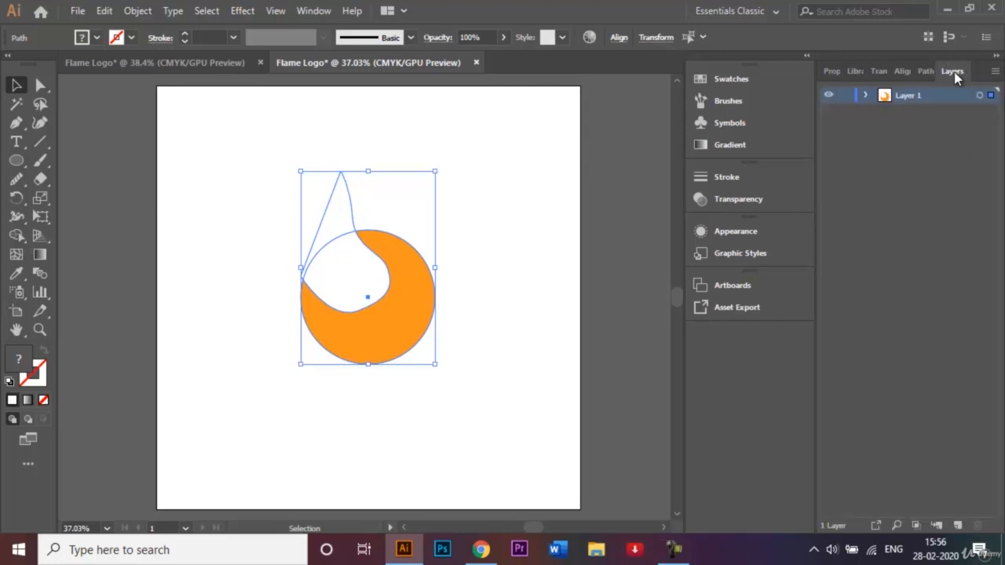
pyautogui.click(923, 73)
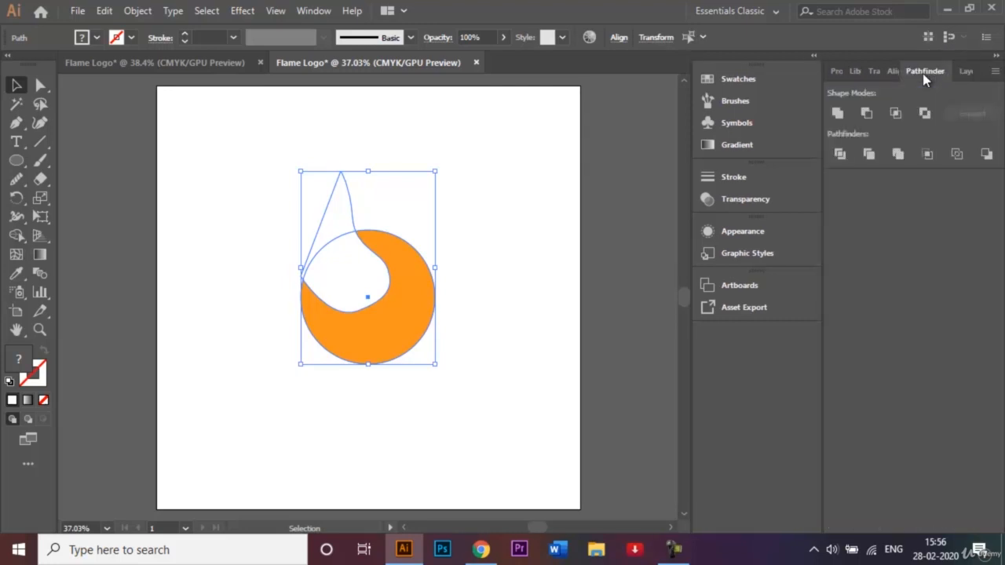
pyautogui.click(867, 114)
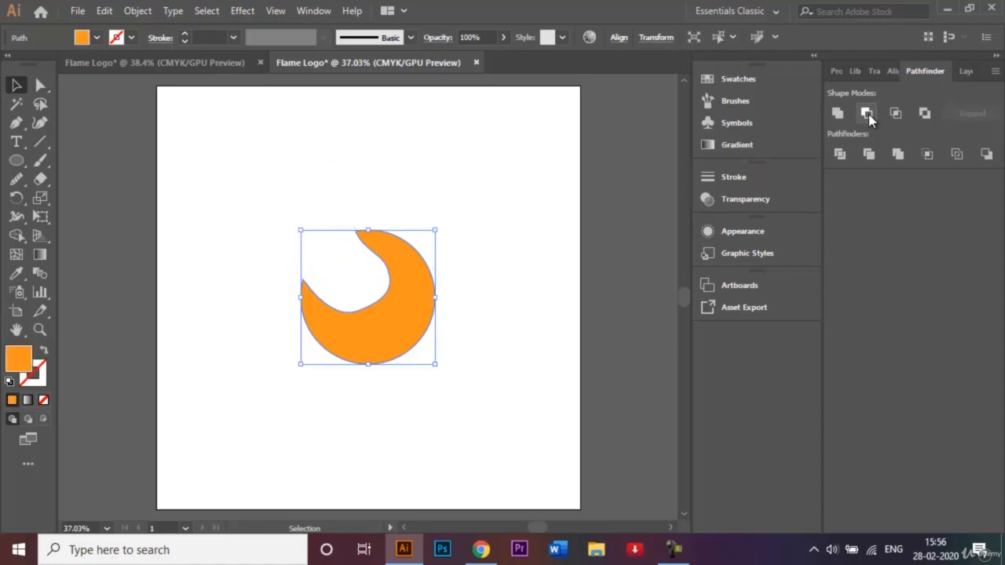
pyautogui.click(424, 197)
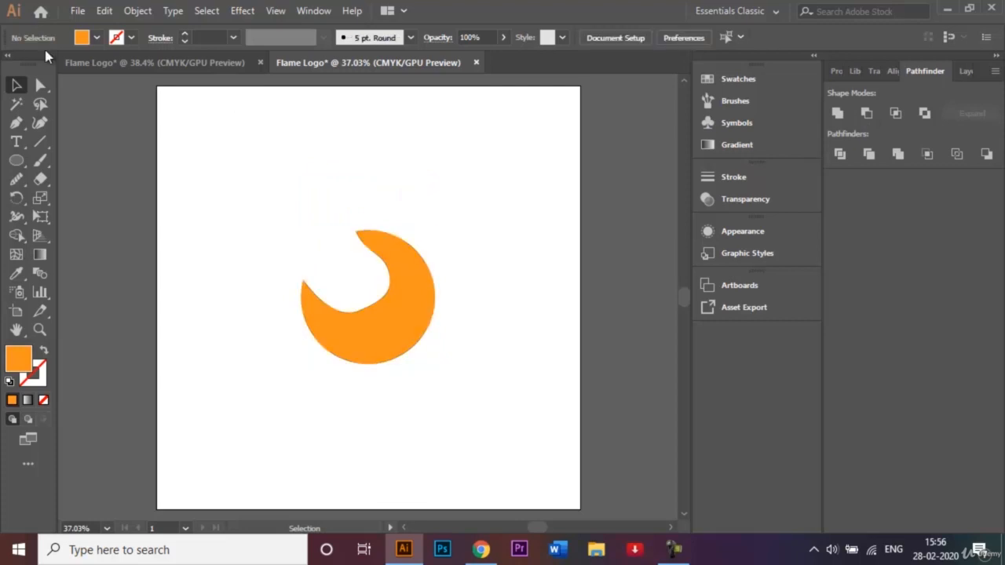
# Draw an orange, stroke-free curved flame tongue with the Pen tool, rising from the crescent's upper point to a tip and ending on its right edge.
pyautogui.click(16, 123)
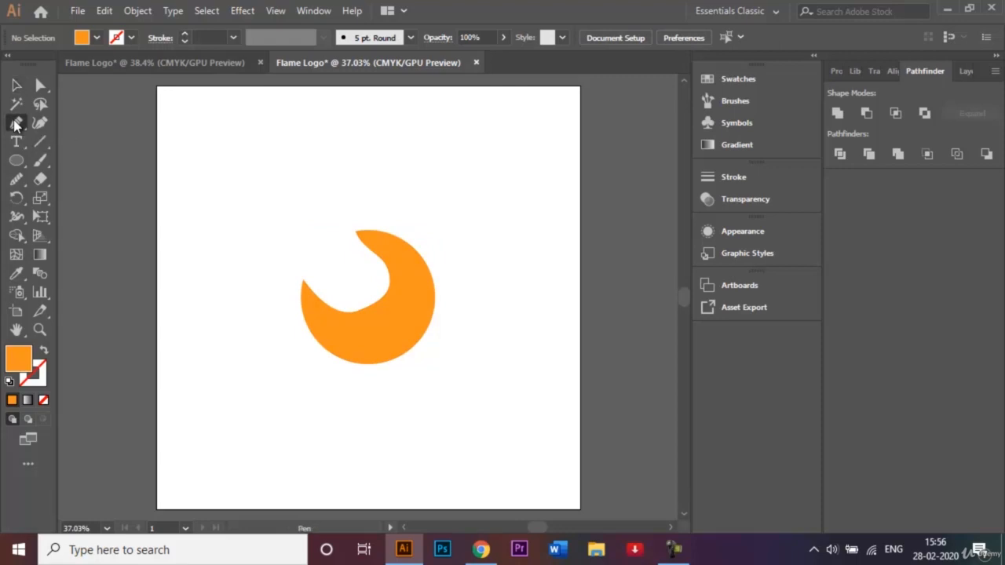
pyautogui.click(98, 40)
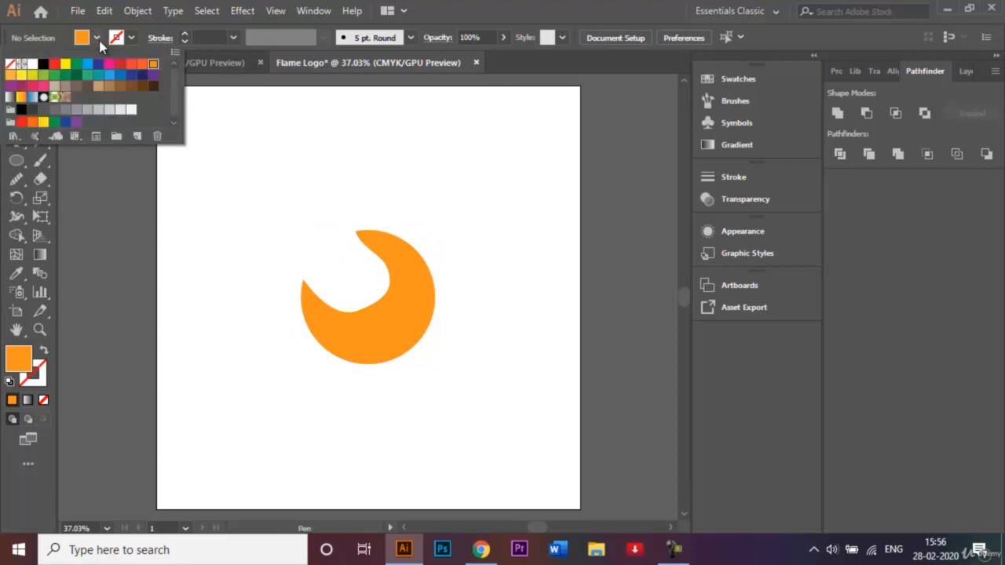
pyautogui.click(229, 232)
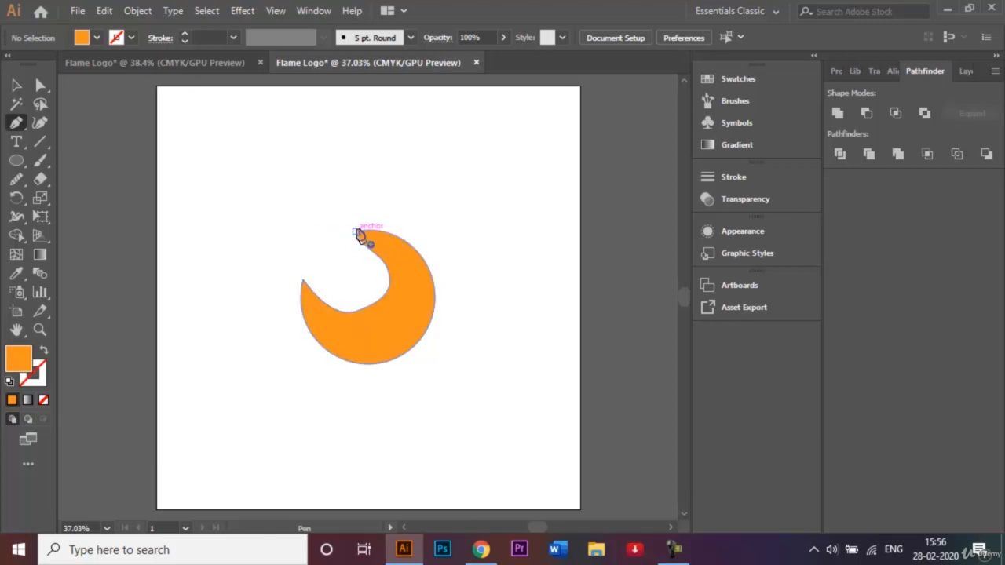
pyautogui.click(356, 231)
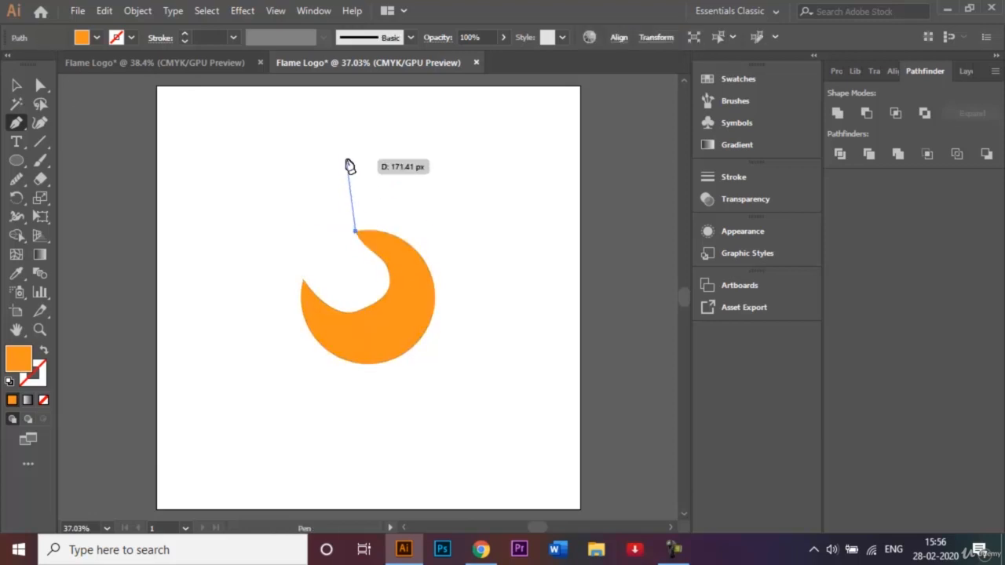
pyautogui.moveTo(346, 159); pyautogui.dragTo(358, 130)
pyautogui.click(356, 123)
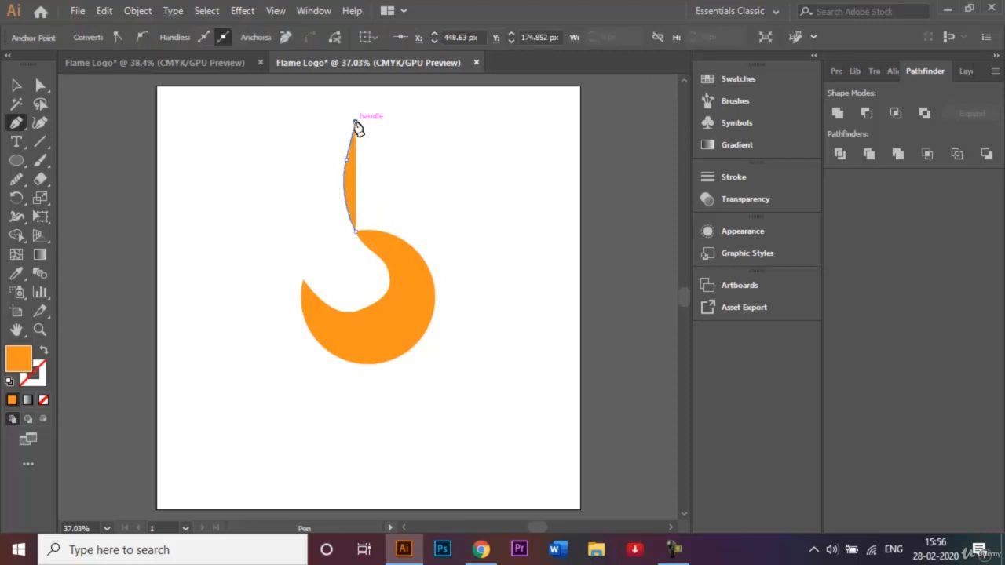
pyautogui.moveTo(380, 194); pyautogui.dragTo(407, 228)
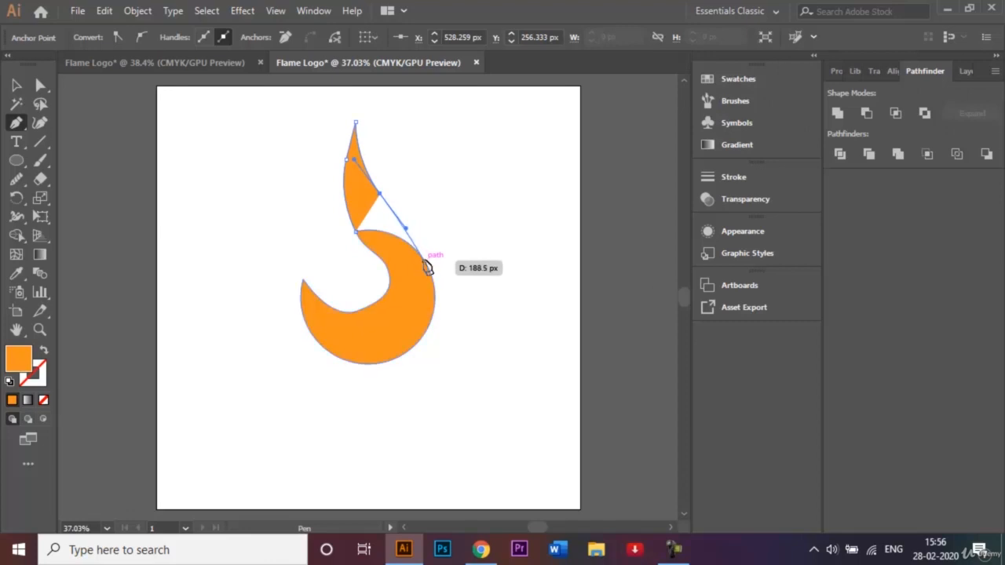
pyautogui.moveTo(426, 264); pyautogui.dragTo(433, 290)
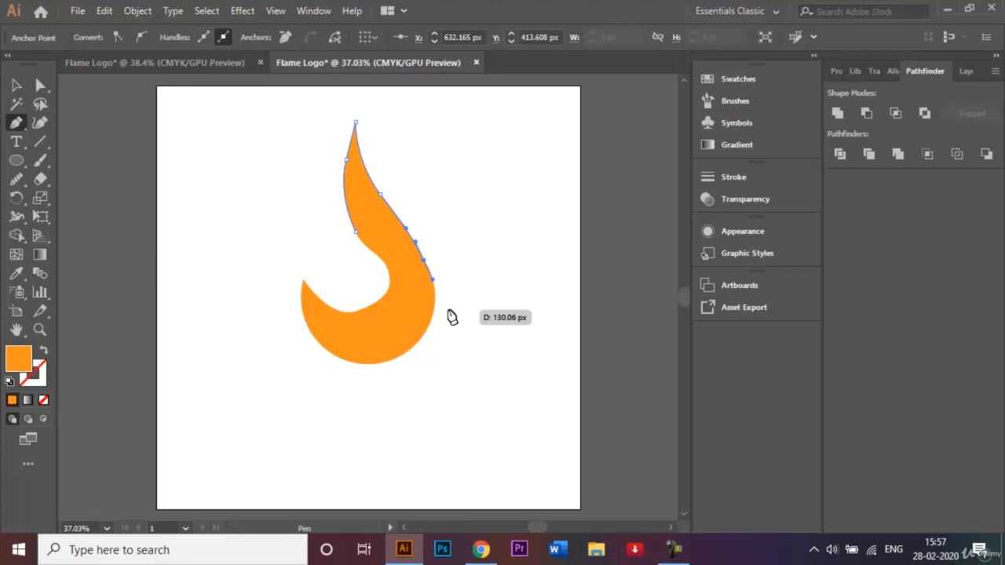
pyautogui.click(17, 85)
pyautogui.click(438, 175)
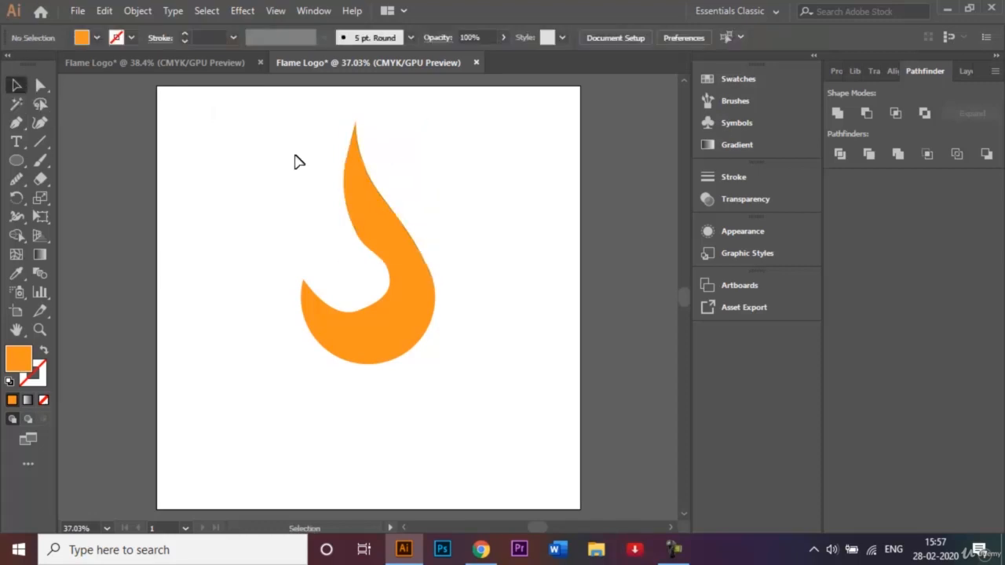
# Select the flame tongue and the crescent and merge them into one shape with Unite.
pyautogui.moveTo(294, 155); pyautogui.dragTo(436, 334)
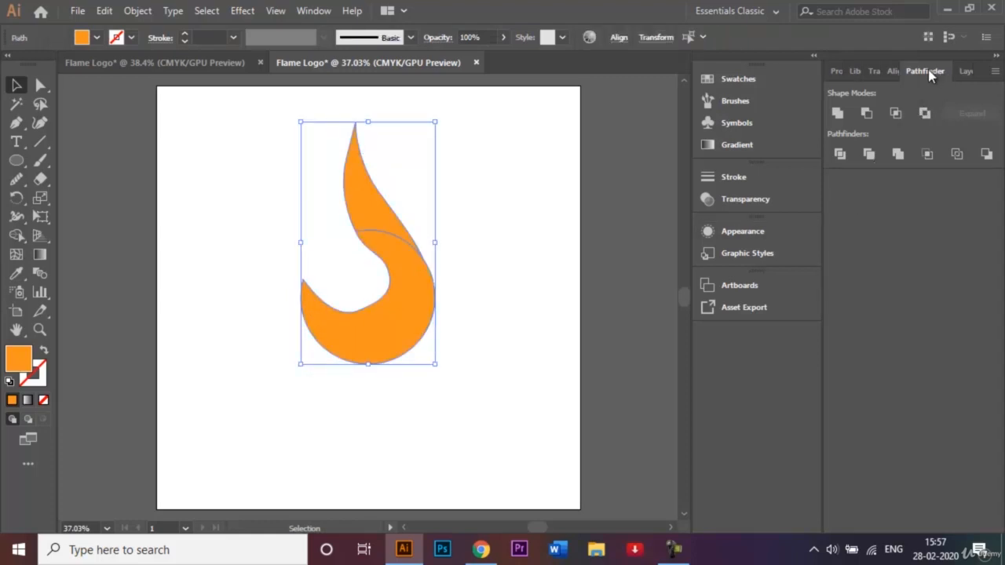
pyautogui.click(838, 114)
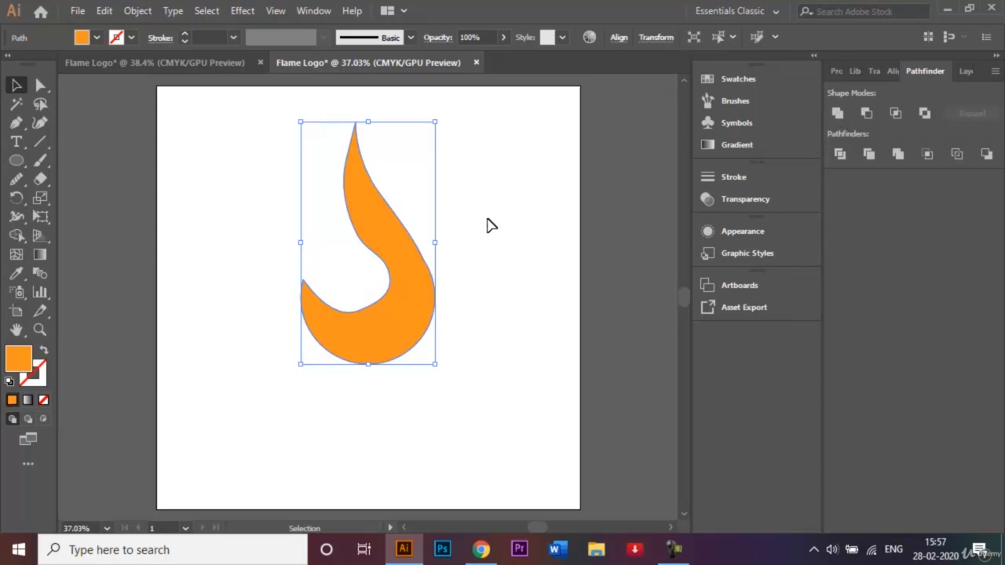
pyautogui.click(444, 366)
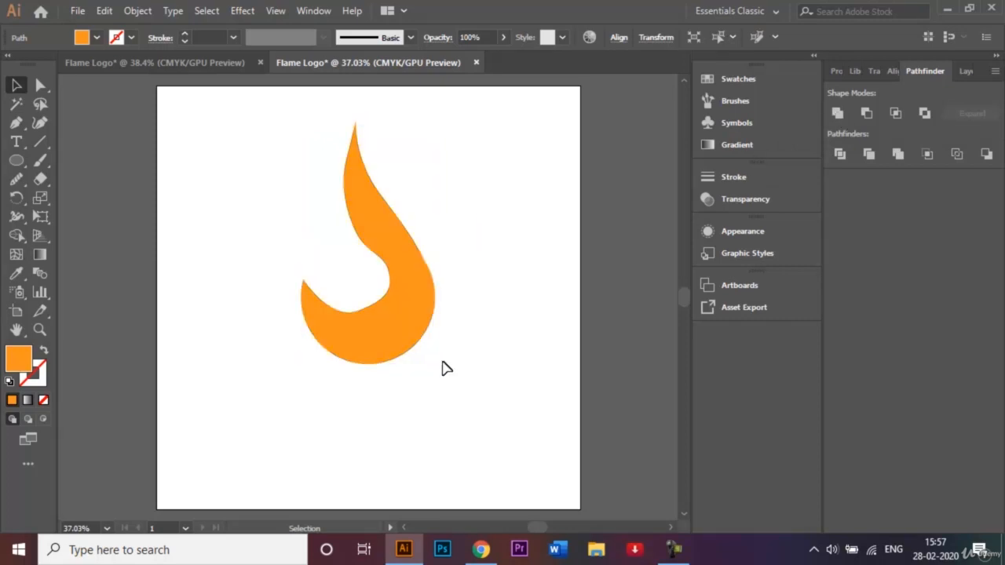
# Smooth the merged flame's outer edges and inner curve with the Smooth tool, and deselect it.
pyautogui.click(388, 351)
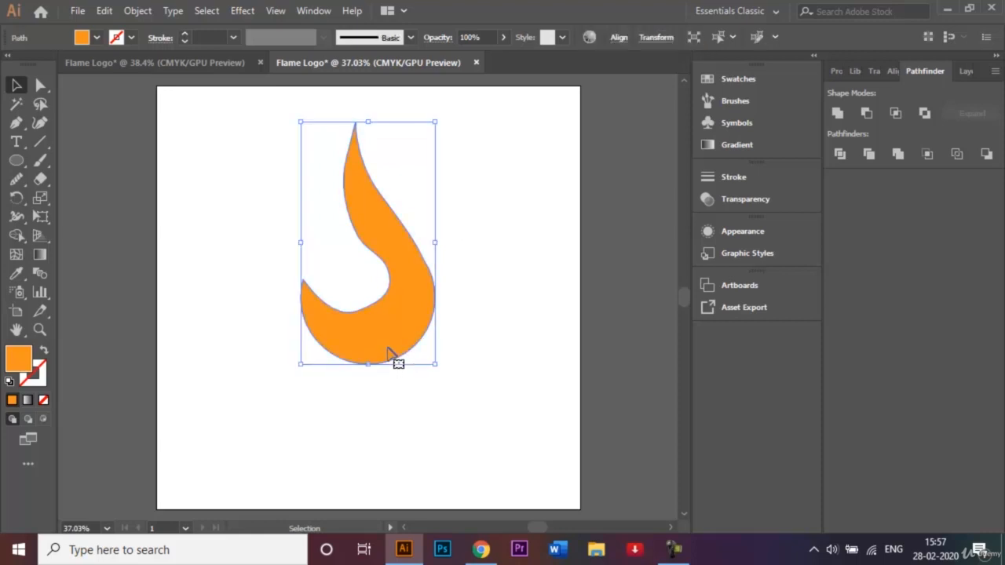
pyautogui.click(19, 180)
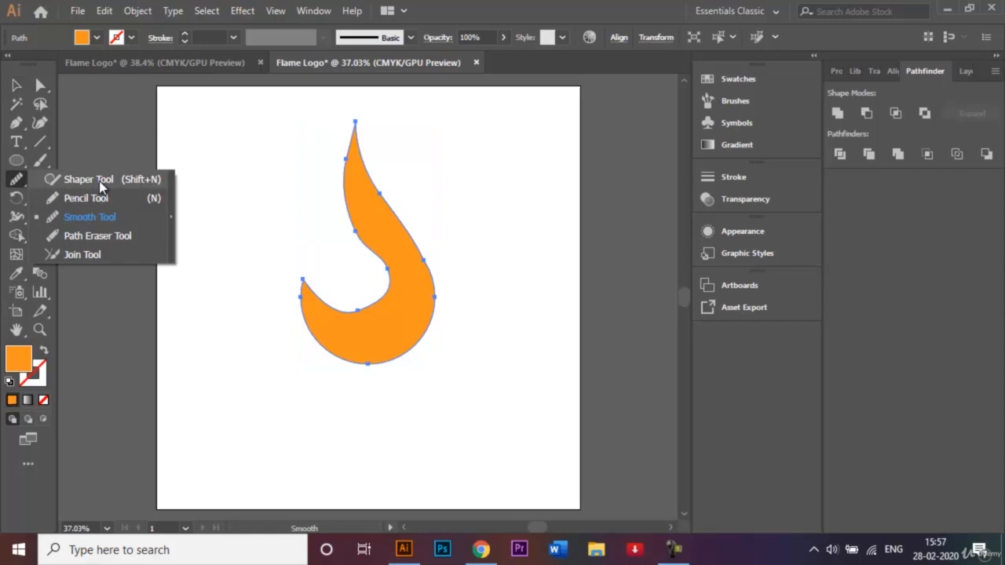
pyautogui.click(80, 217)
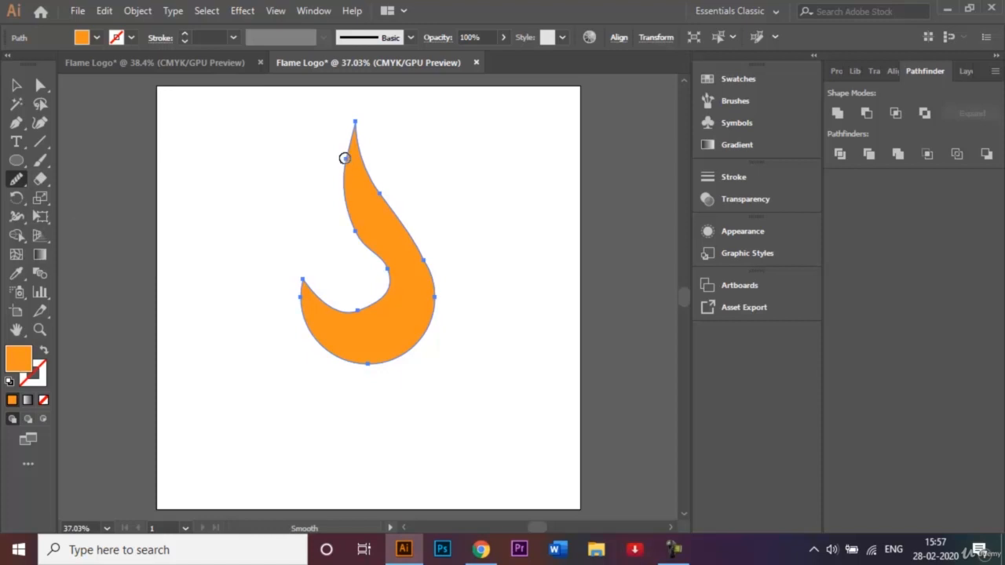
pyautogui.moveTo(344, 157); pyautogui.dragTo(345, 190)
pyautogui.moveTo(370, 250); pyautogui.dragTo(378, 257)
pyautogui.moveTo(382, 197); pyautogui.dragTo(437, 289)
pyautogui.moveTo(352, 312); pyautogui.dragTo(387, 287)
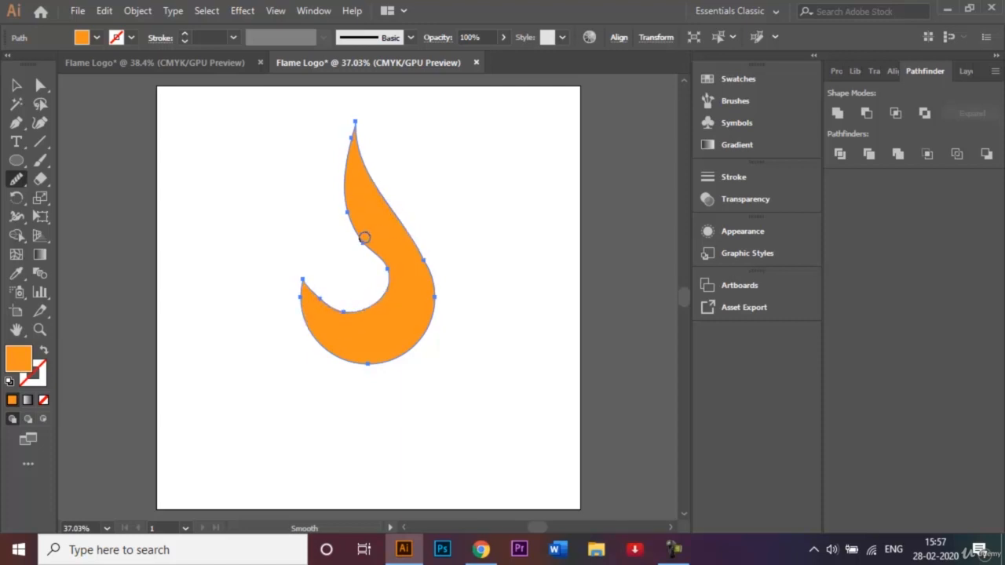
pyautogui.moveTo(357, 237)
pyautogui.mouseDown()
pyautogui.moveTo(387, 268)
pyautogui.moveTo(385, 292)
pyautogui.mouseUp()
pyautogui.click(15, 86)
pyautogui.click(193, 203)
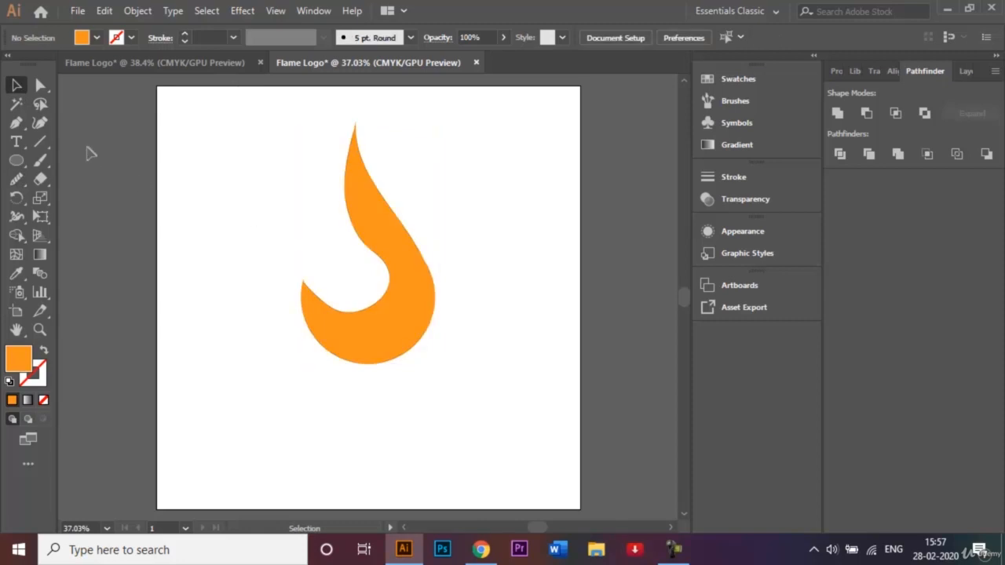
# Draw a closed red-orange curved shape with the Pen tool along the flame's inner hollow, starting at its left point, and deselect it.
pyautogui.click(16, 126)
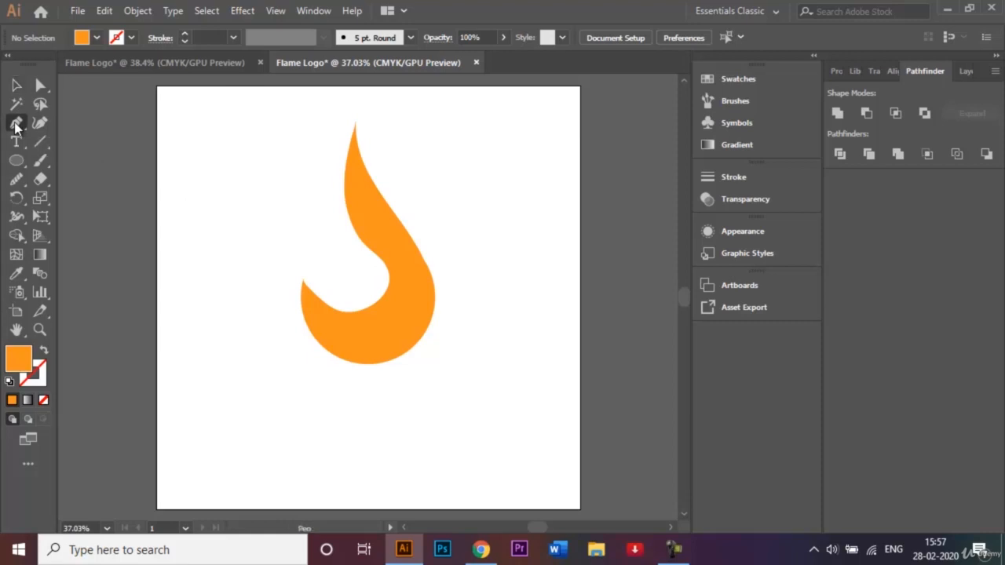
pyautogui.click(95, 38)
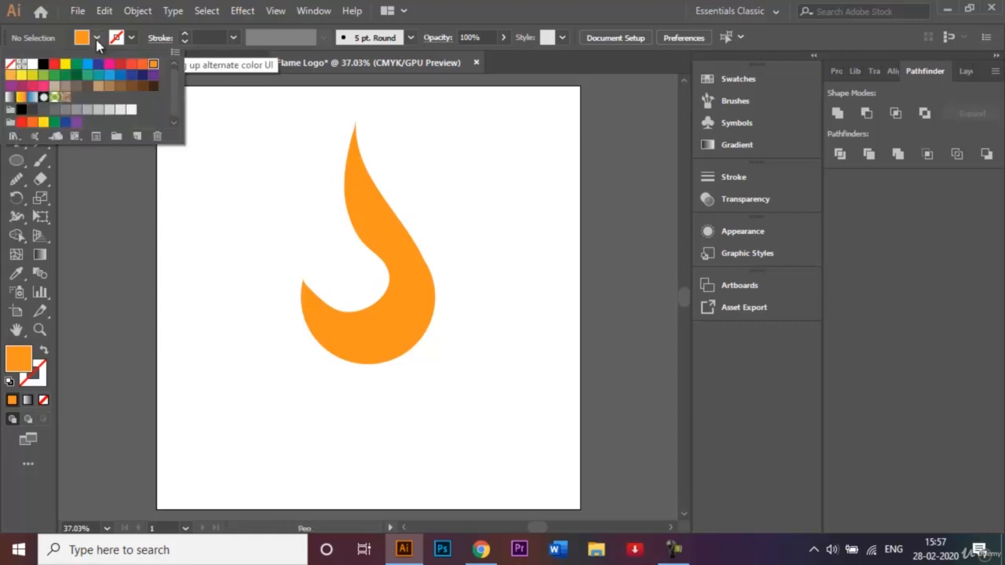
pyautogui.click(132, 66)
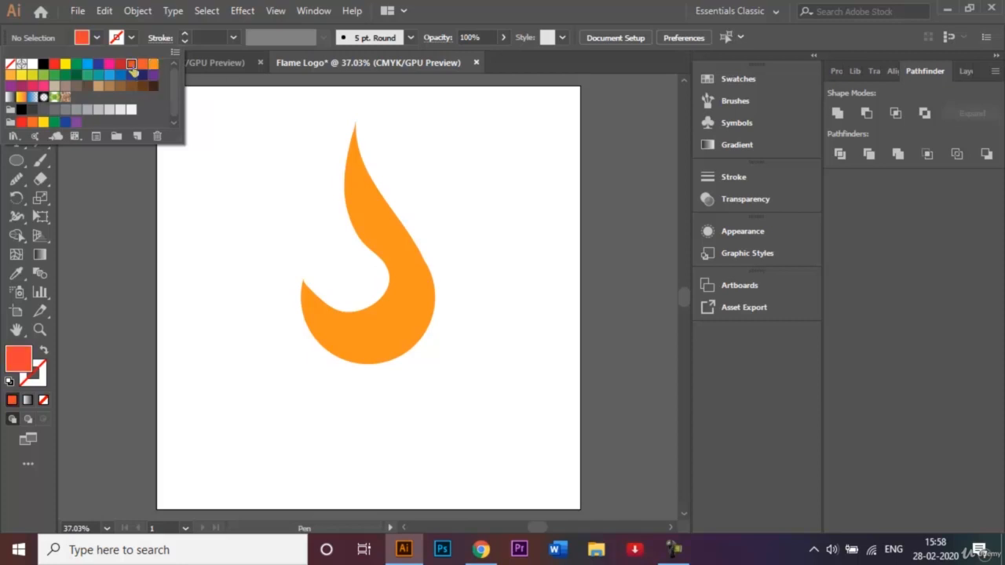
pyautogui.click(303, 280)
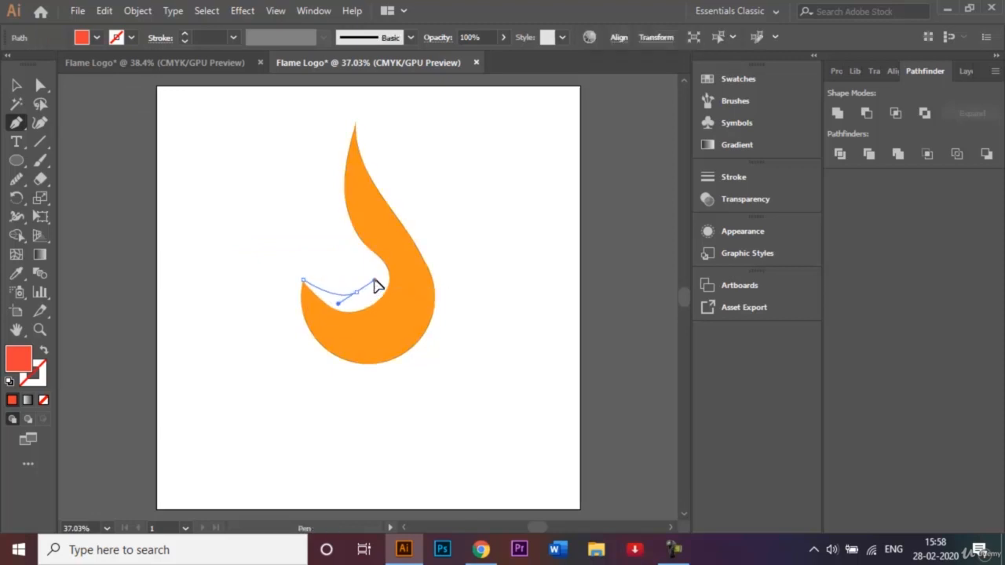
pyautogui.moveTo(356, 291); pyautogui.dragTo(392, 289)
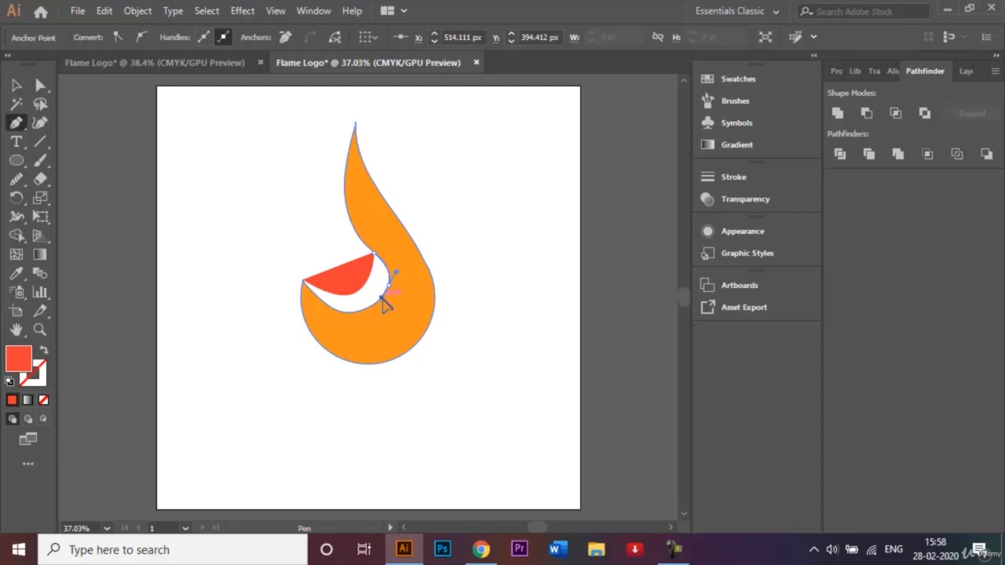
pyautogui.moveTo(383, 299); pyautogui.dragTo(160, 173)
pyautogui.click(341, 313)
pyautogui.hotkey('ctrl', '+')
pyautogui.hotkey('ctrl', '+')
pyautogui.hotkey('ctrl', '+')
pyautogui.hotkey('ctrl', '+')
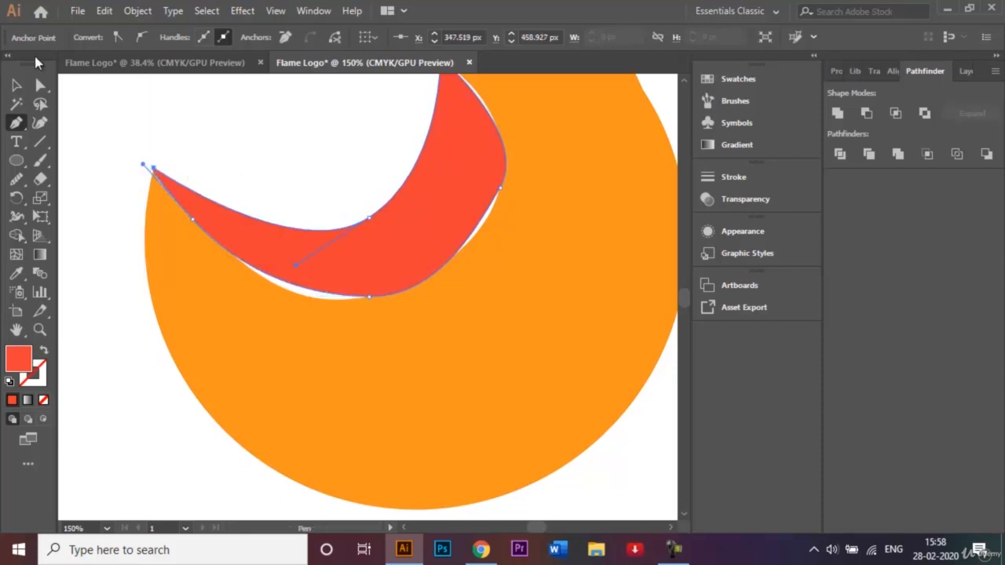
pyautogui.click(16, 85)
pyautogui.click(220, 103)
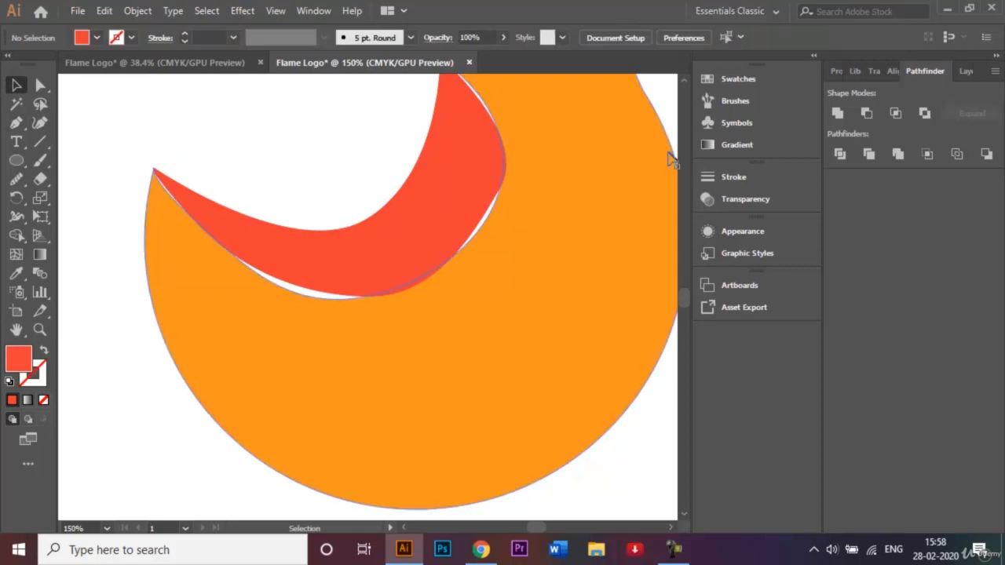
# Nudge the red-orange shape down and slightly right so that its lower edge overlaps the orange flame.
pyautogui.scroll(2, 686, 84)
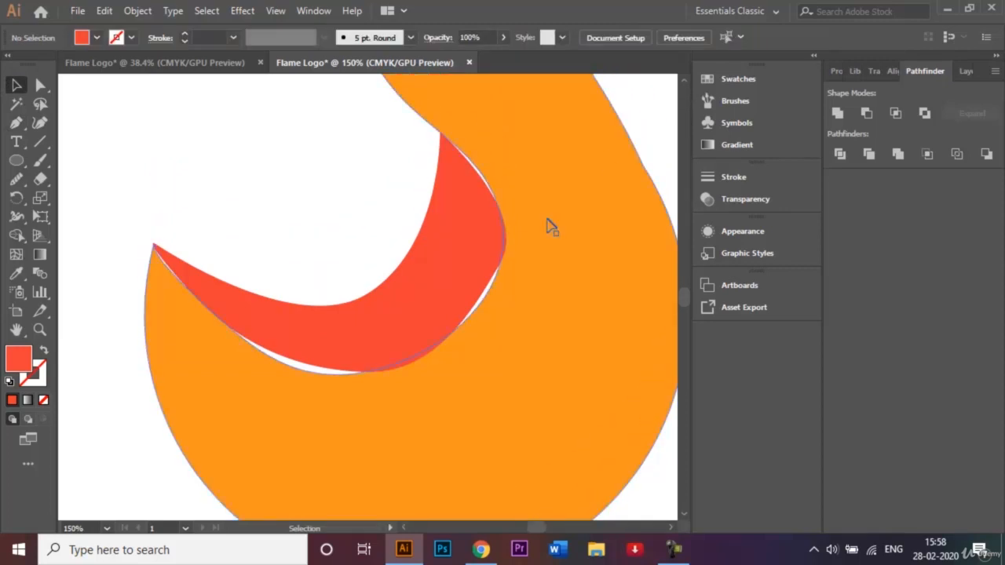
pyautogui.click(367, 329)
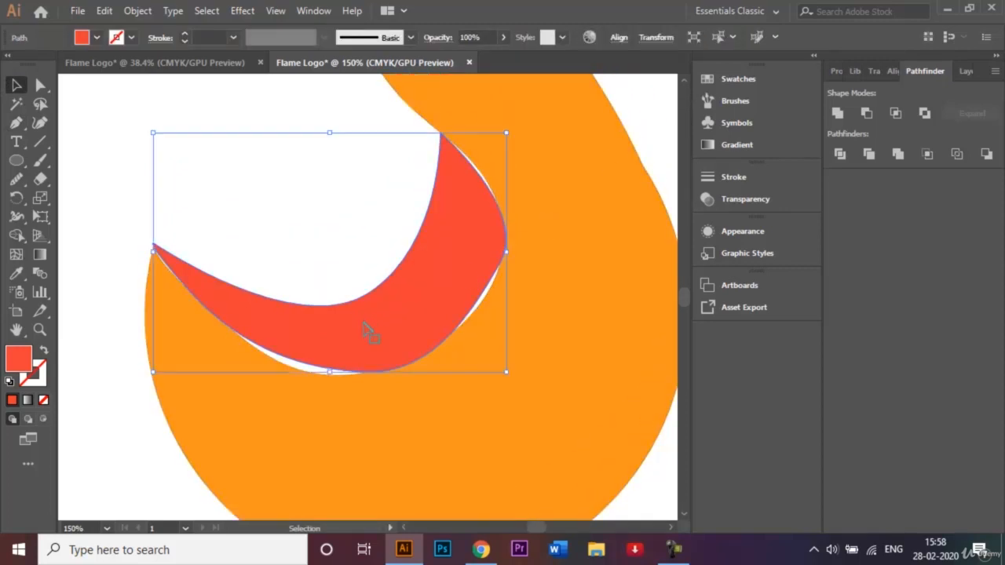
pyautogui.hotkey('shift', 'Down')
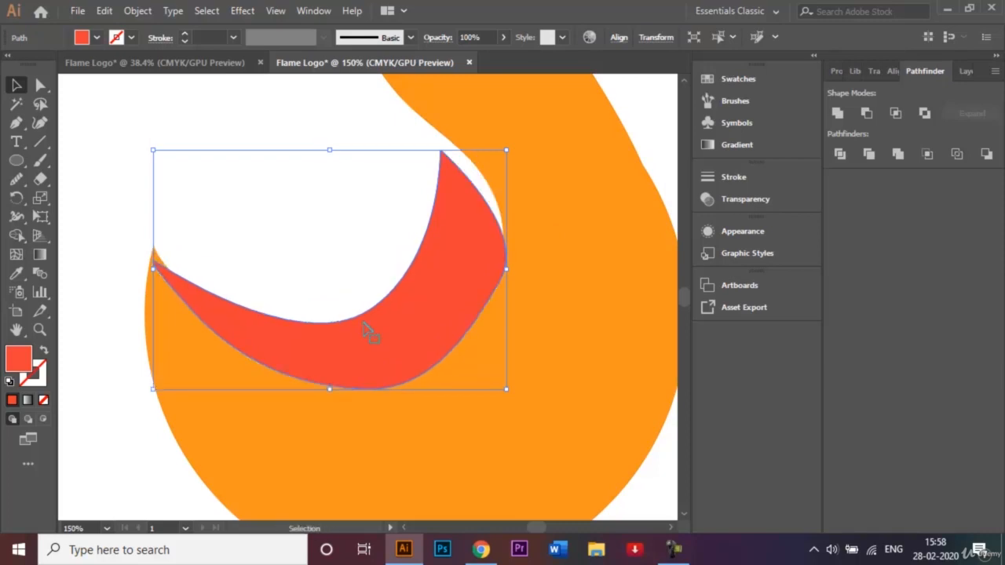
pyautogui.press('Right')
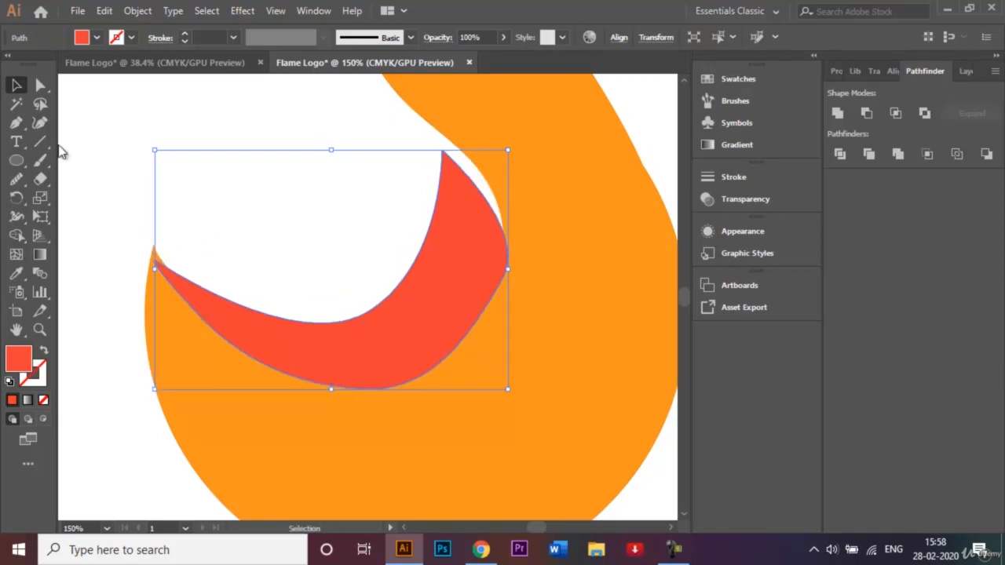
# Move the red-orange shape's left and upper-right end anchors onto the edge of the orange flame with Direct Selection.
pyautogui.click(42, 85)
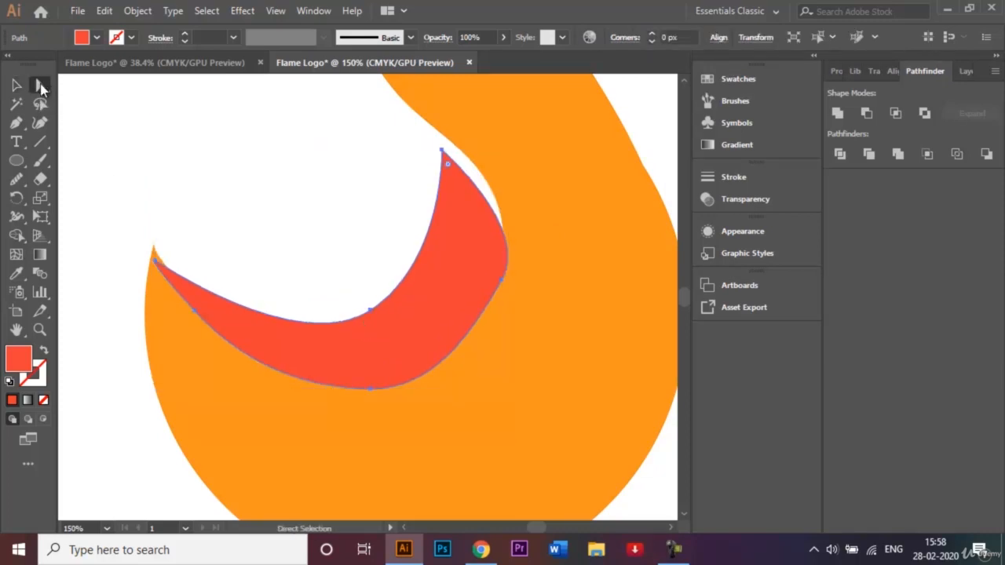
pyautogui.click(156, 264)
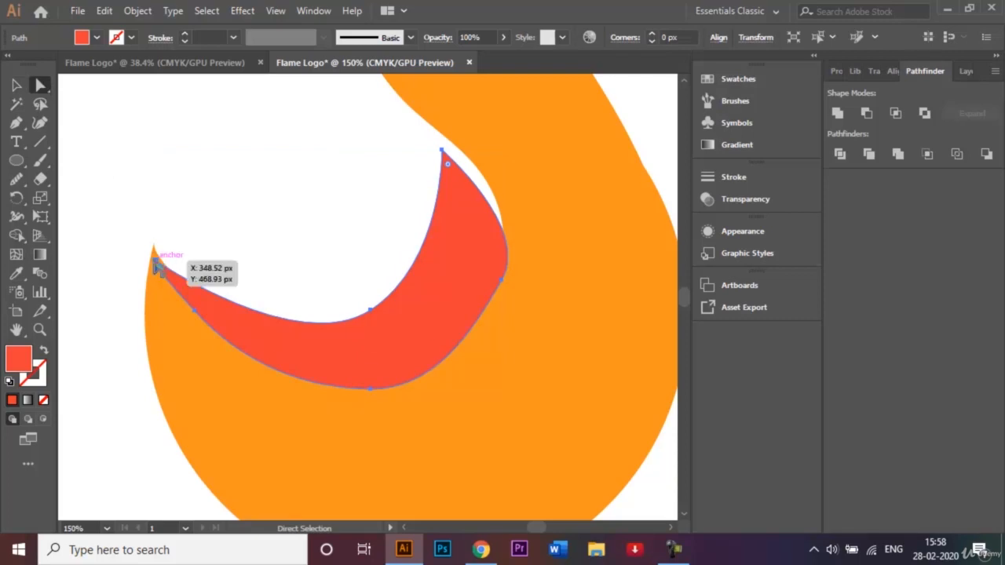
pyautogui.moveTo(156, 264); pyautogui.dragTo(157, 251)
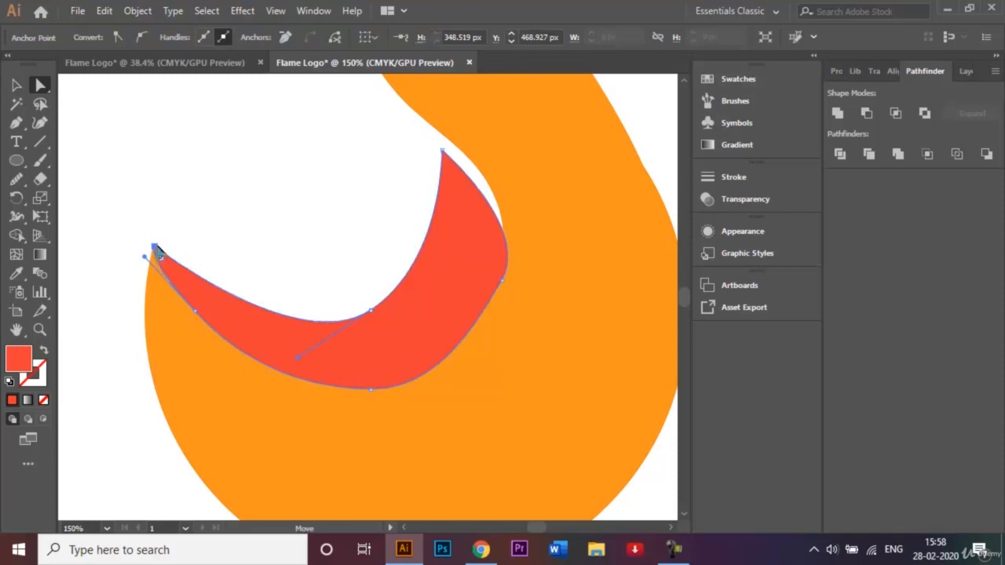
pyautogui.moveTo(442, 150); pyautogui.dragTo(461, 150)
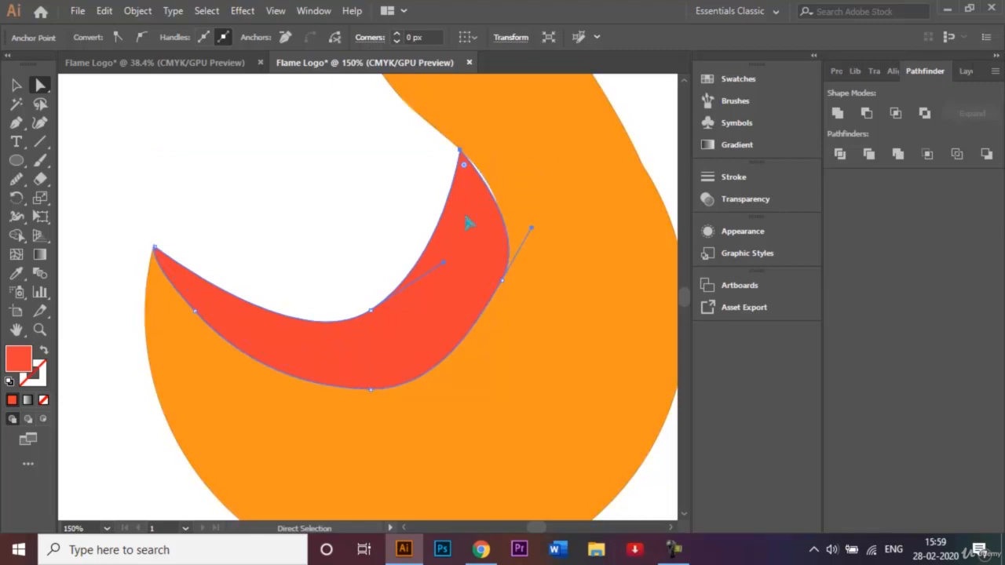
# Bend the red-orange shape's upper-right edge outward with the Anchor Point tool to cover the white gap, and deselect the shape.
pyautogui.click(17, 123)
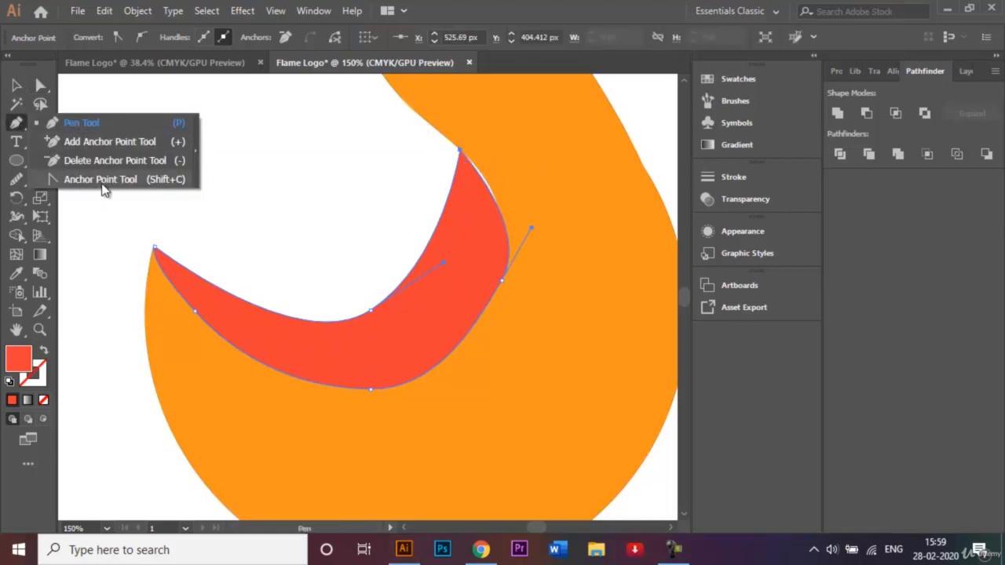
pyautogui.click(101, 180)
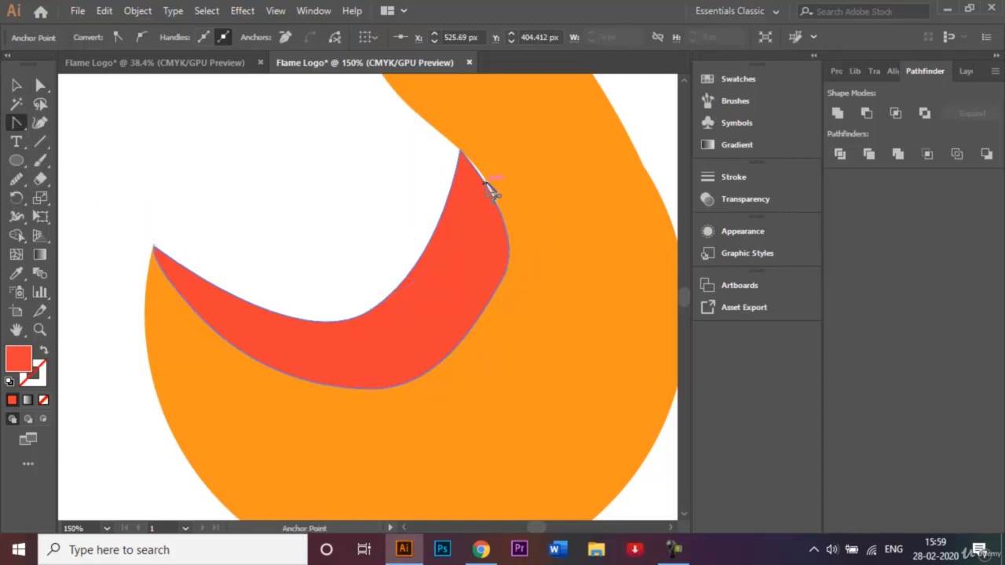
pyautogui.moveTo(486, 183); pyautogui.dragTo(489, 183)
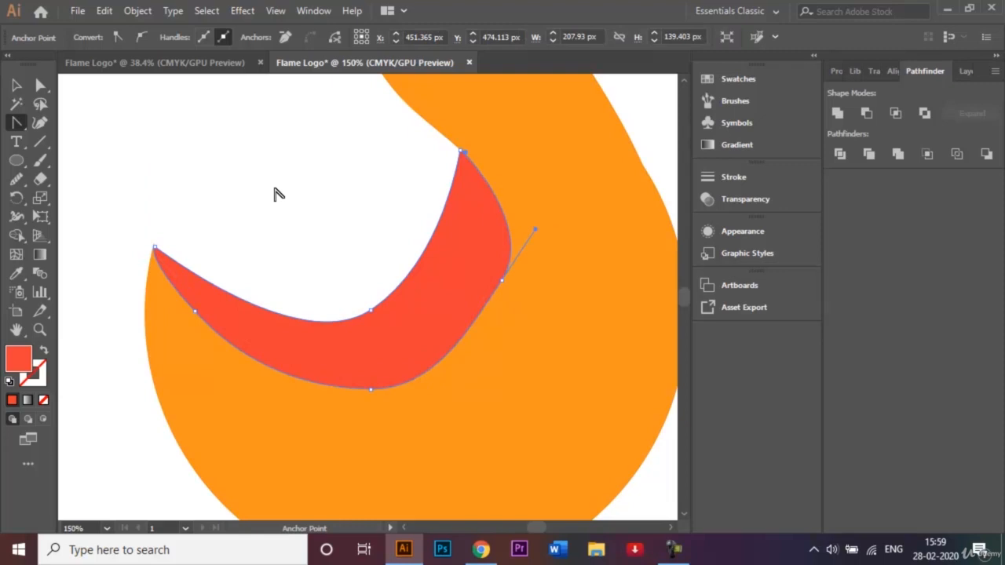
pyautogui.click(16, 85)
pyautogui.click(205, 188)
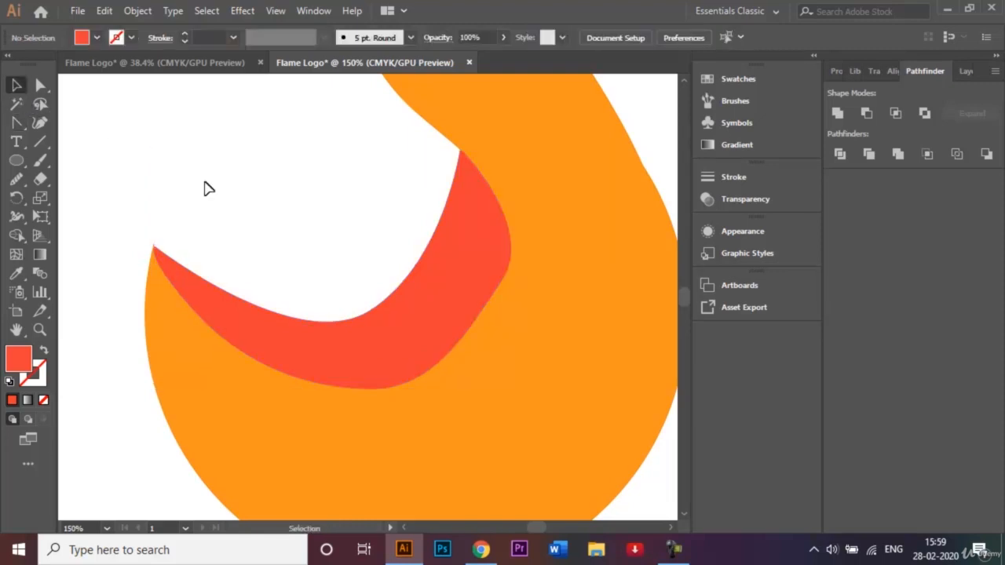
# Move the red-orange shape's left anchor onto the pointed left tip of the orange flame with Direct Selection, and deselect the shape.
pyautogui.moveTo(128, 218); pyautogui.dragTo(168, 274)
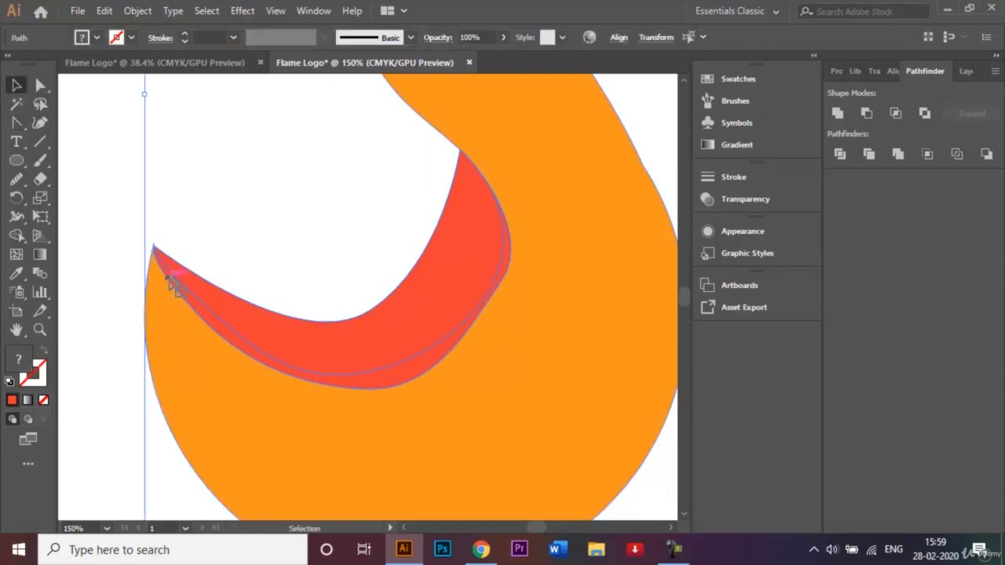
pyautogui.click(262, 203)
pyautogui.hotkey('ctrl', '=')
pyautogui.hotkey('ctrl', '=')
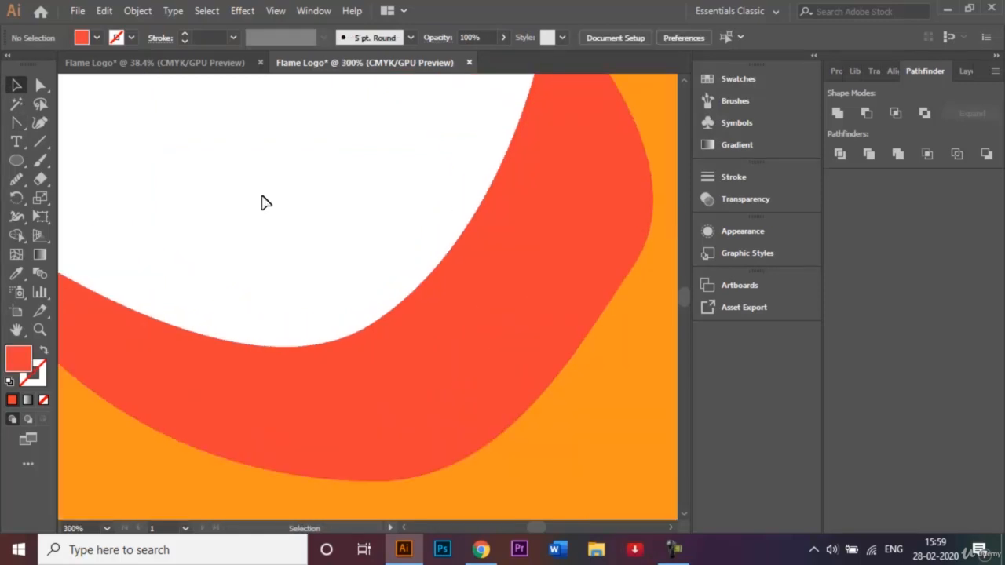
pyautogui.hscroll(-5, 402, 531)
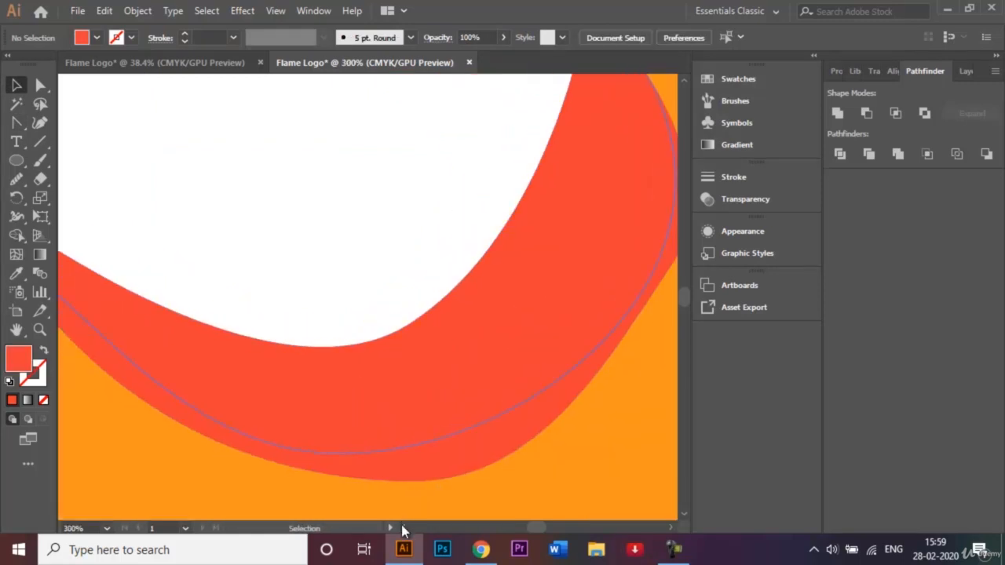
pyautogui.click(17, 218)
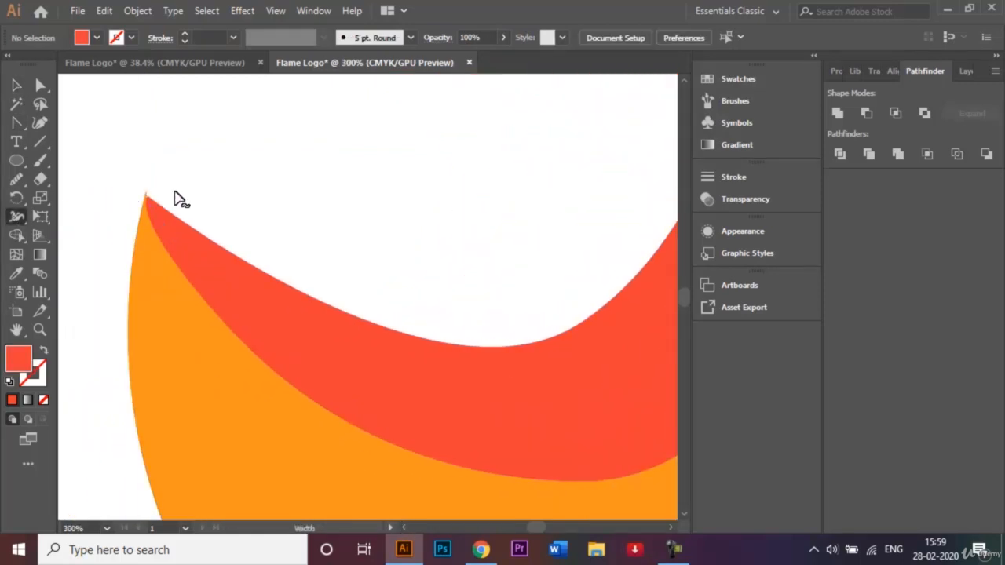
pyautogui.click(19, 84)
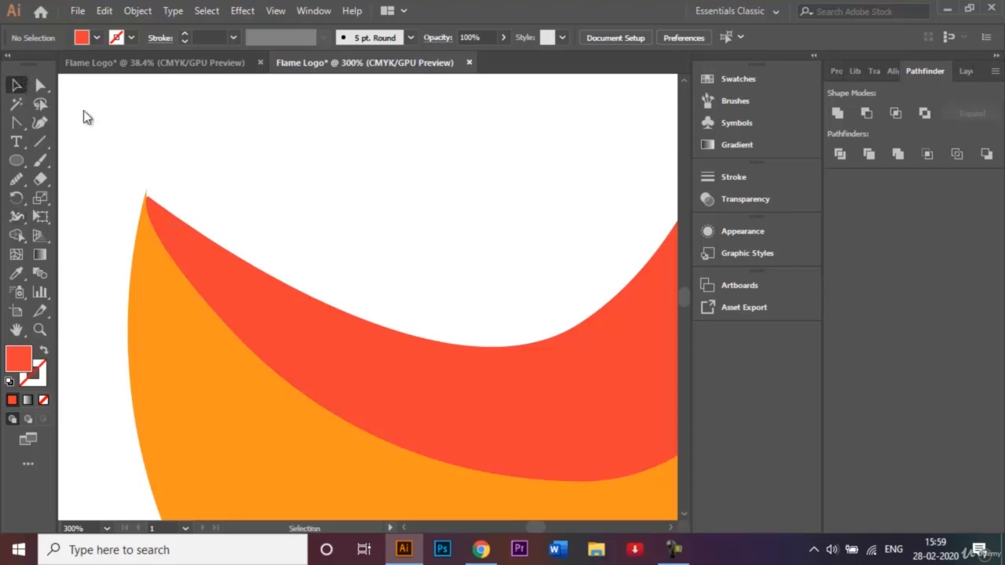
pyautogui.click(226, 258)
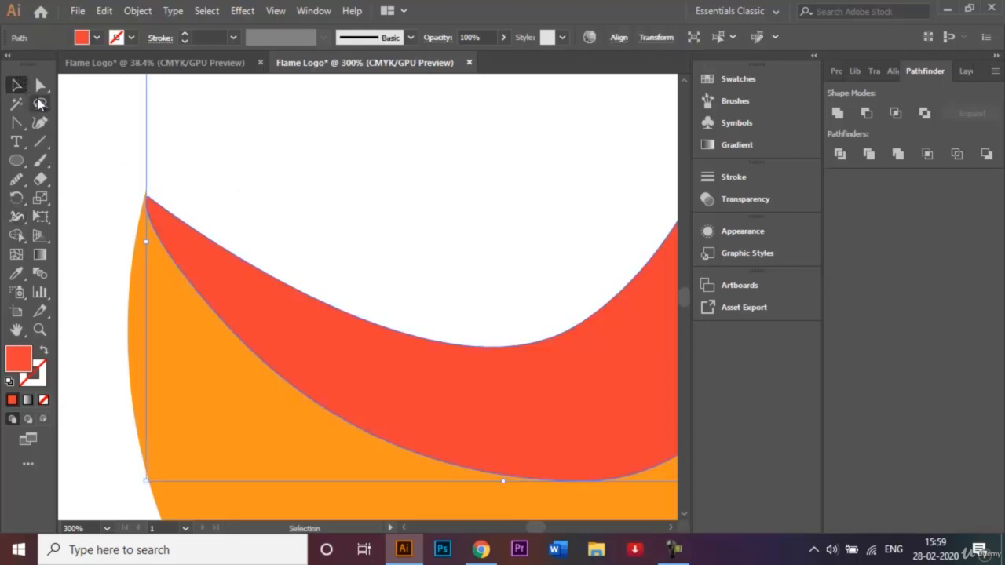
pyautogui.click(40, 85)
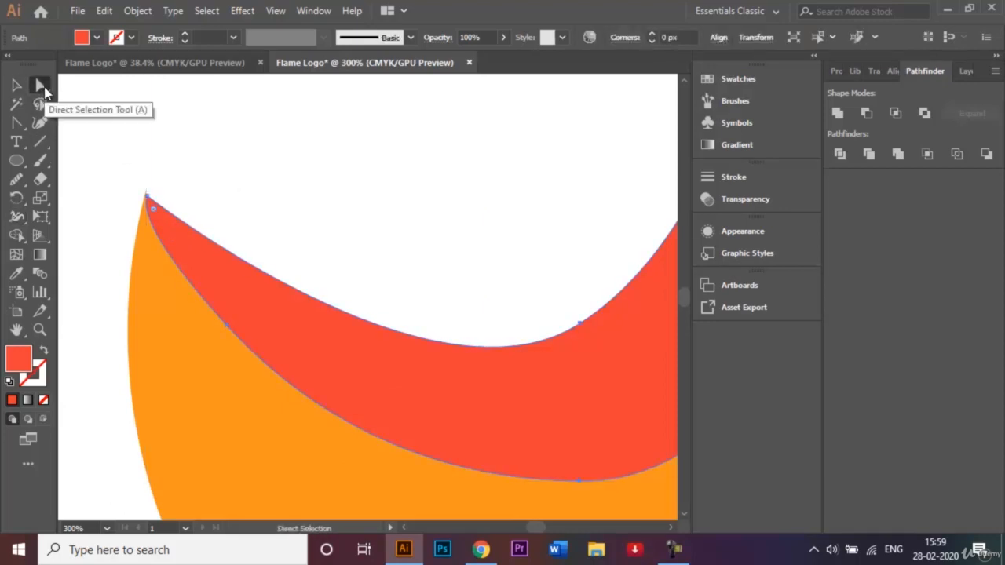
pyautogui.click(147, 195)
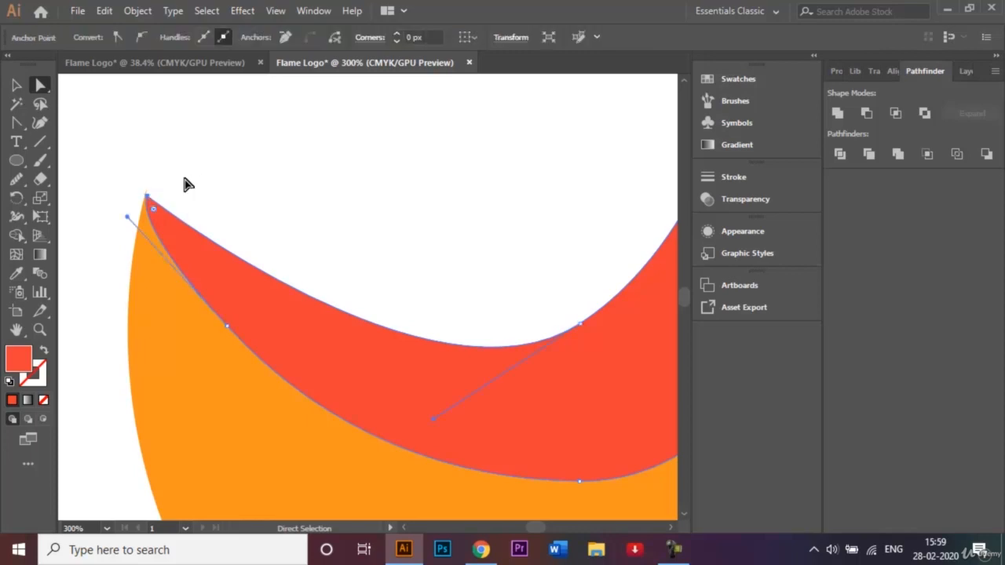
pyautogui.moveTo(147, 196); pyautogui.dragTo(147, 194)
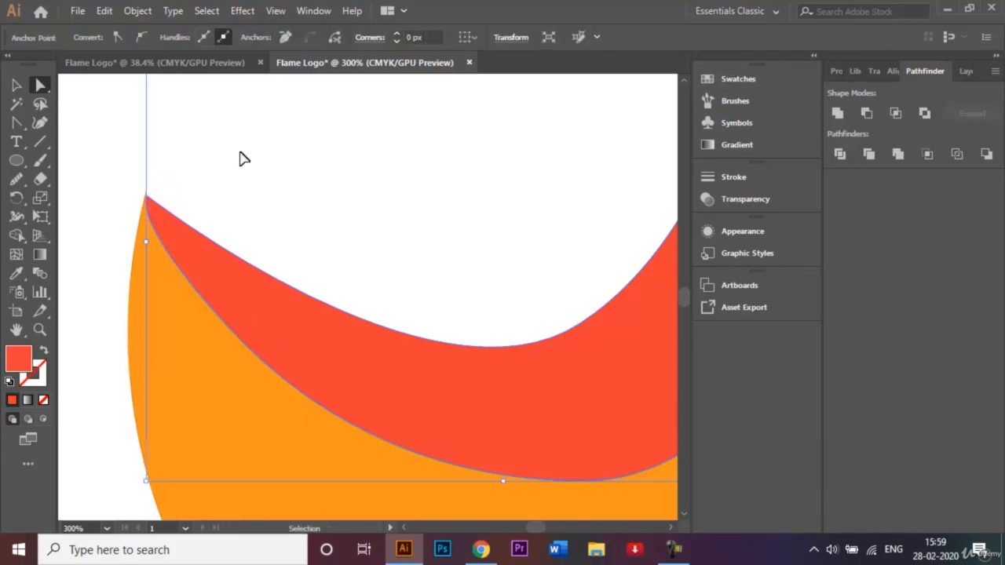
pyautogui.hotkey('ctrl', '+')
pyautogui.hotkey('ctrl', '+')
pyautogui.hotkey('ctrl', '+')
pyautogui.hotkey('ctrl', '+')
pyautogui.hotkey('ctrl', '+')
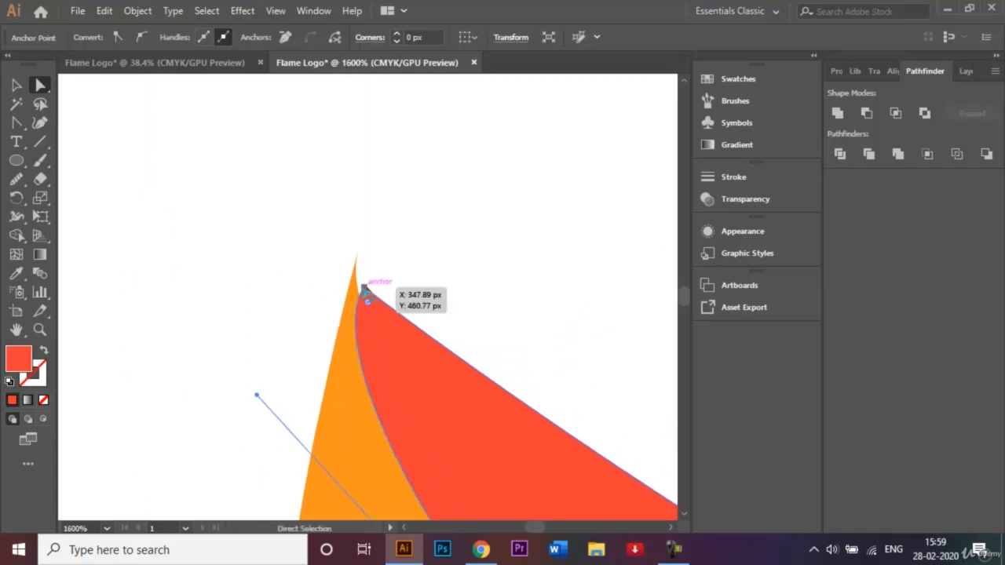
pyautogui.moveTo(366, 290); pyautogui.dragTo(355, 258)
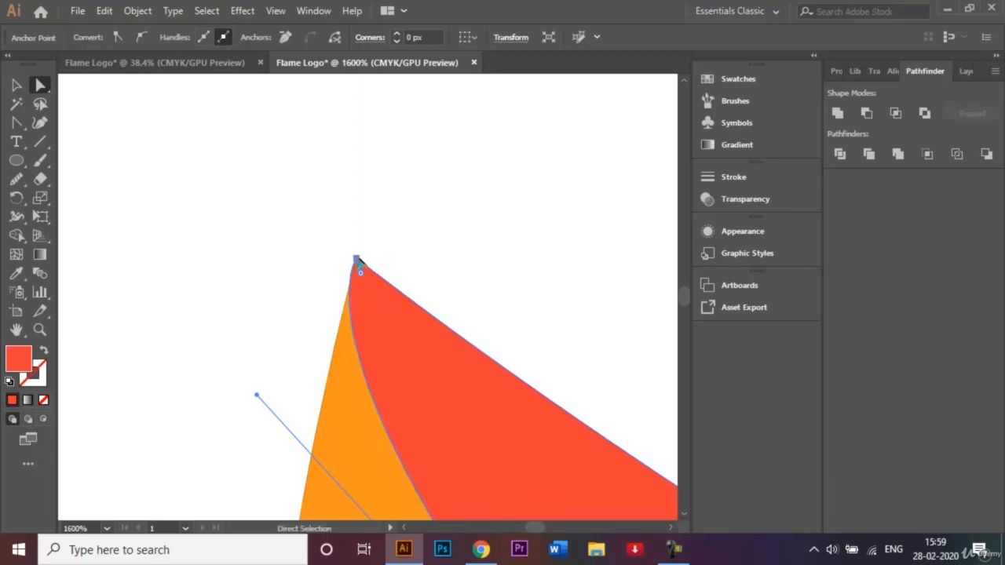
pyautogui.click(426, 268)
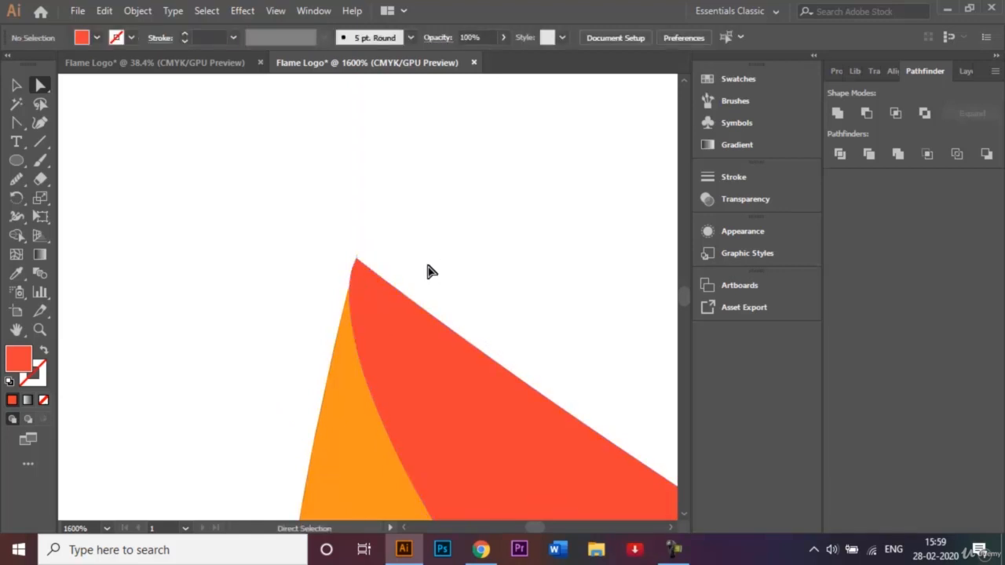
# Bring the orange flame to the front of the red-orange shape, deselect it, and fit the artboard in the window.
pyautogui.click(15, 84)
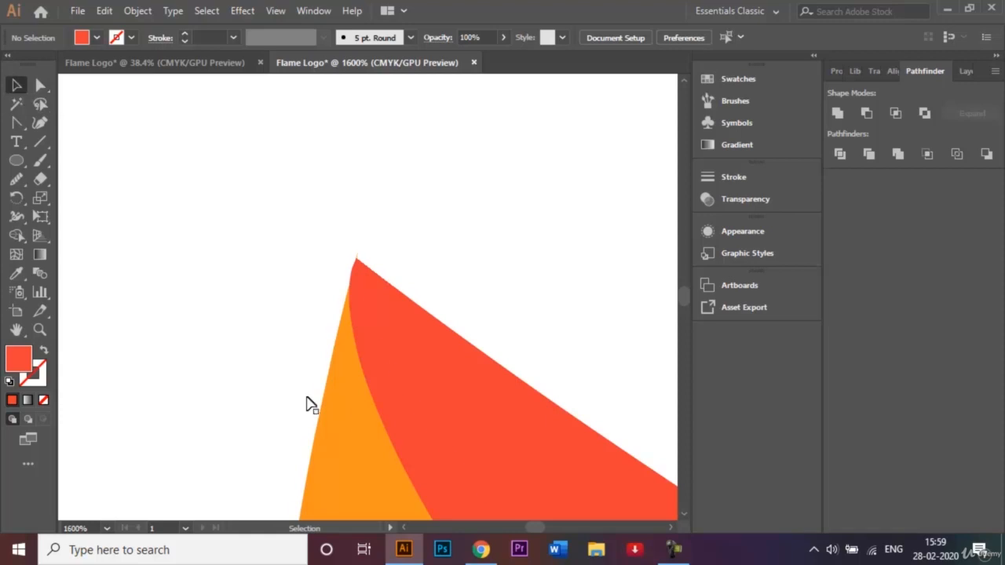
pyautogui.click(343, 419)
pyautogui.rightClick(338, 412)
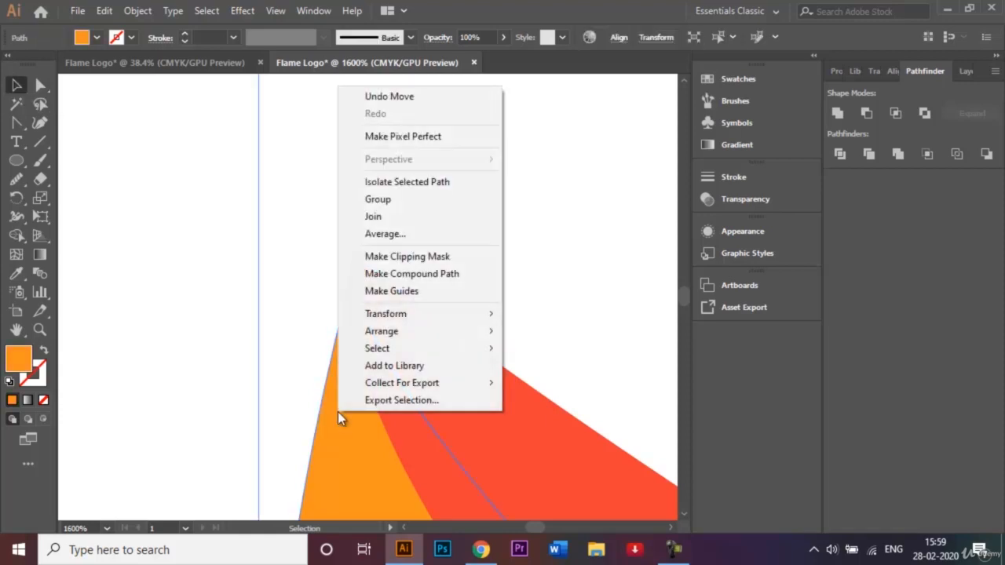
pyautogui.moveTo(421, 333)
pyautogui.click(560, 333)
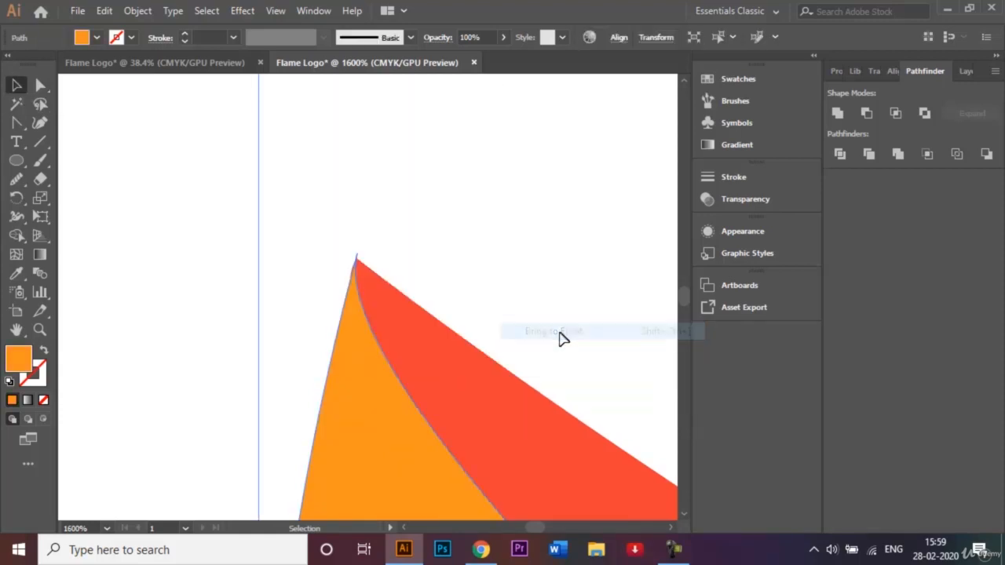
pyautogui.click(510, 296)
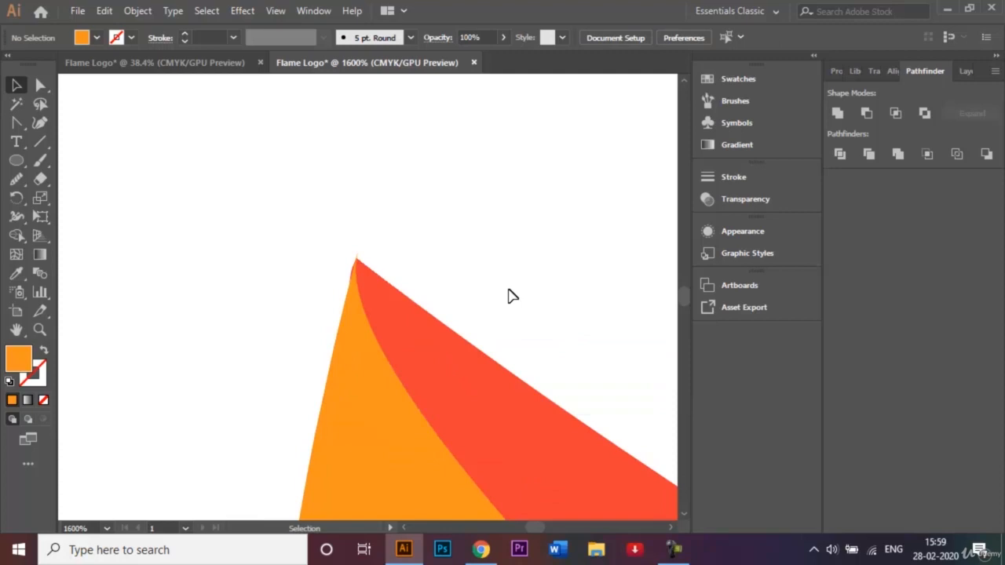
pyautogui.hotkey('ctrl', '0')
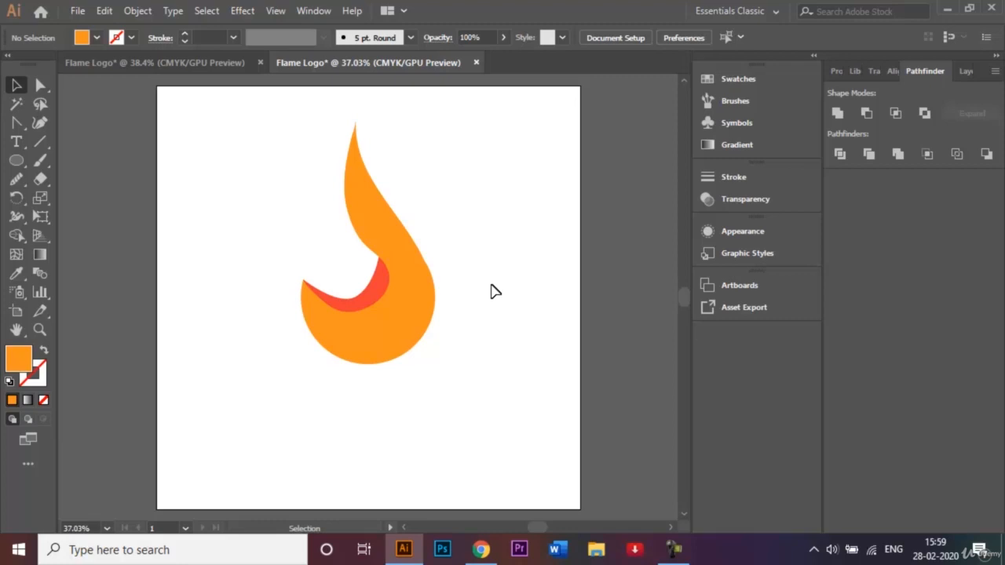
# Draw a closed red-orange crescent with the Pen tool beside the flame's upper right edge, starting at about X 600, Y 262 px.
pyautogui.click(203, 62)
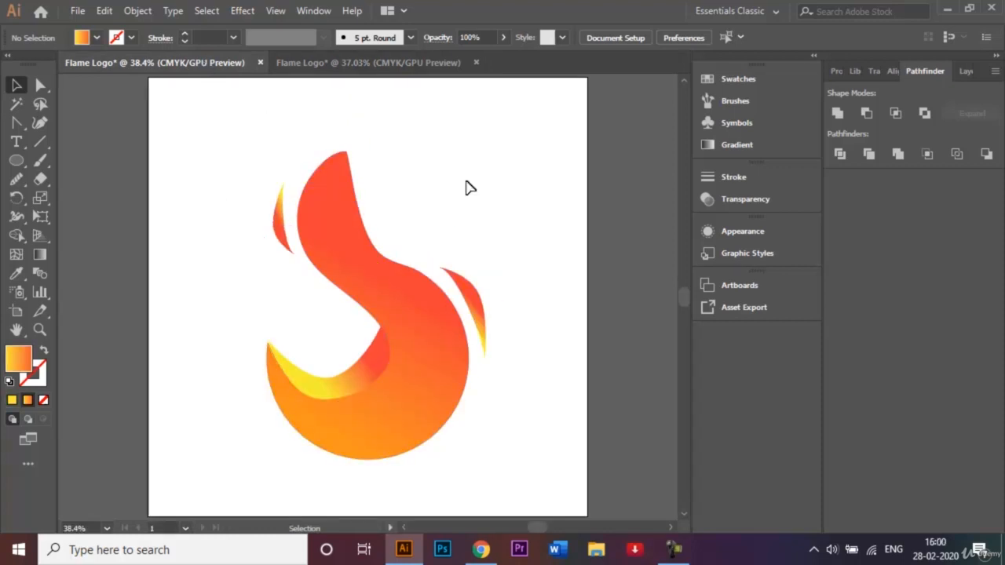
pyautogui.click(395, 64)
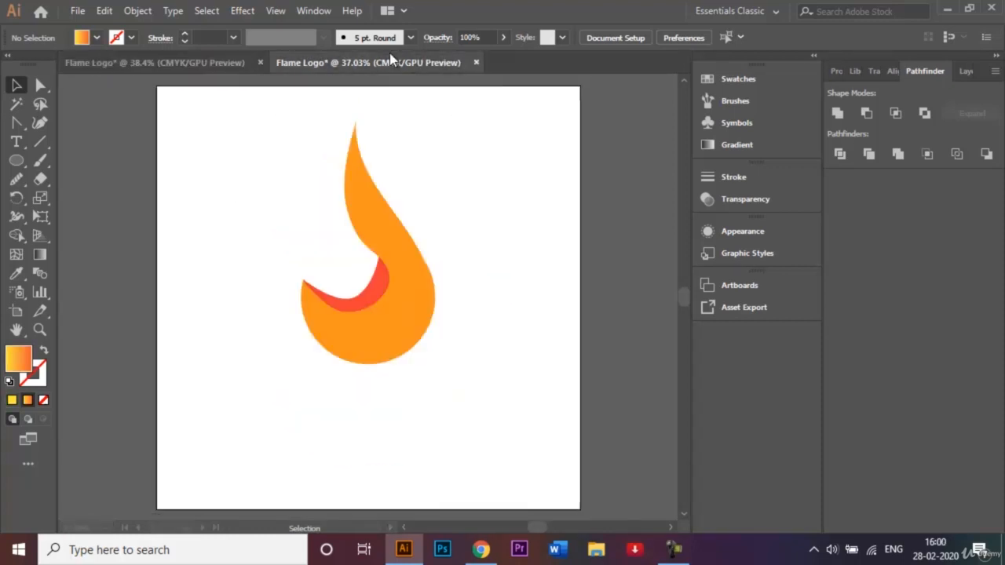
pyautogui.click(19, 125)
pyautogui.moveTo(21, 128); pyautogui.dragTo(69, 122)
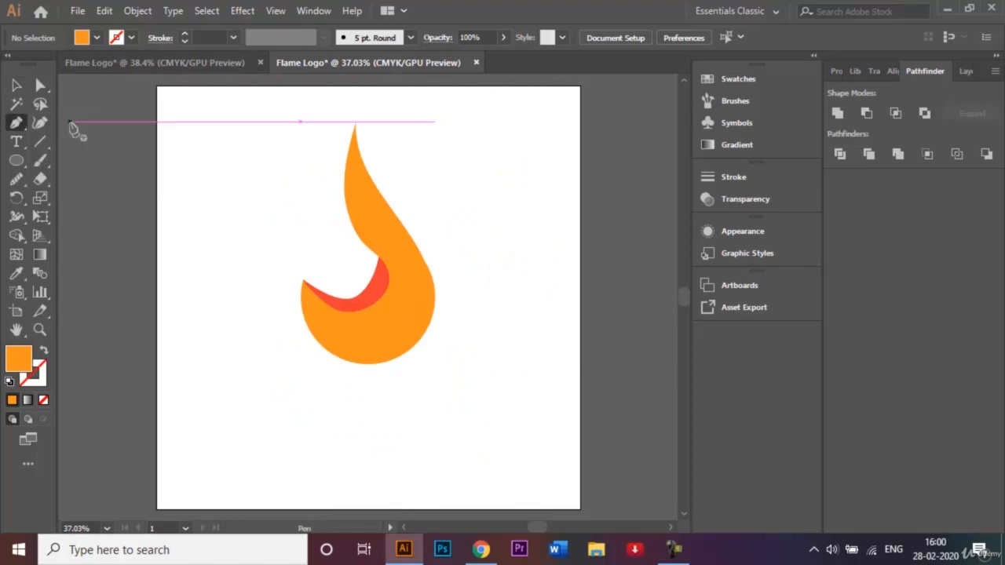
pyautogui.click(96, 38)
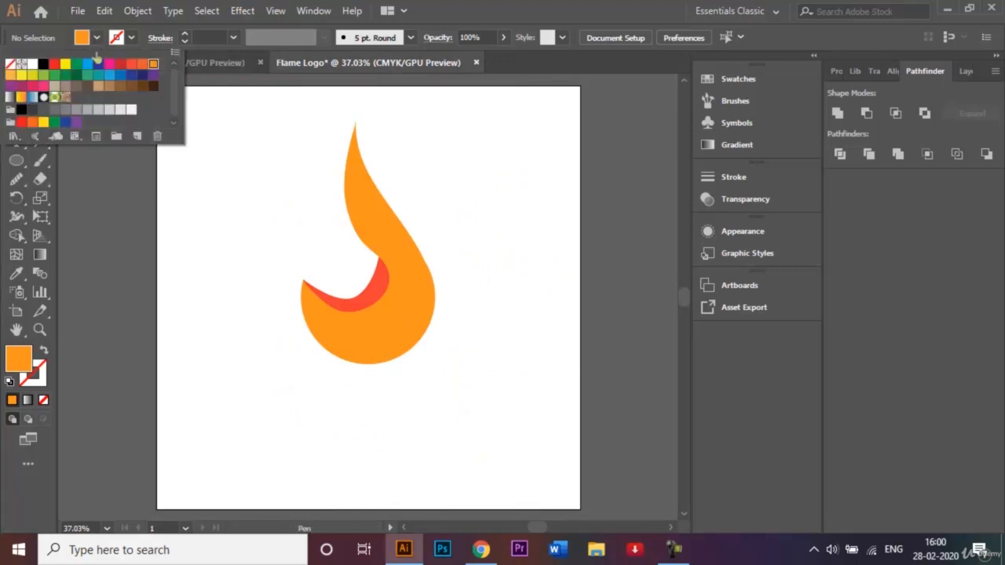
pyautogui.click(131, 65)
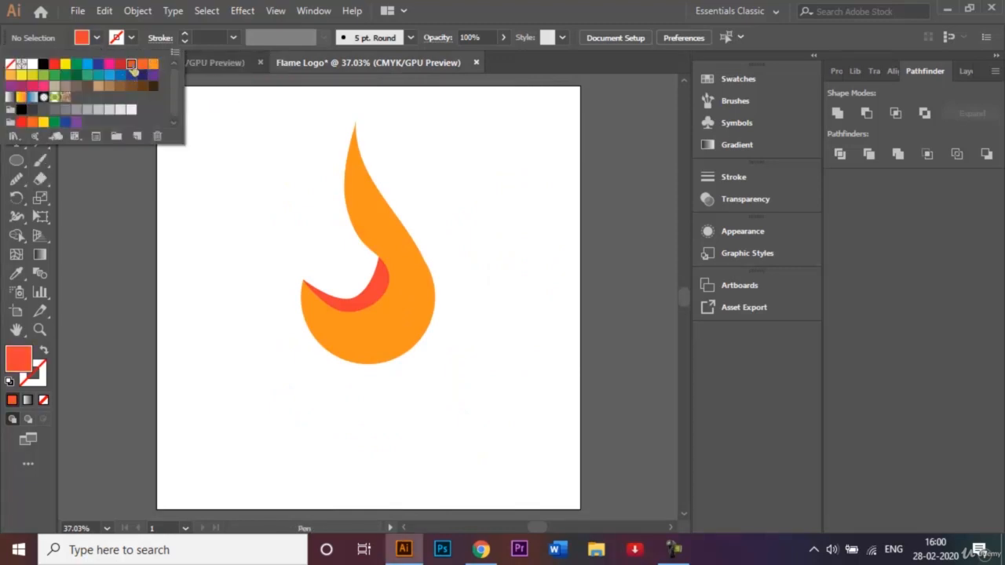
pyautogui.click(278, 221)
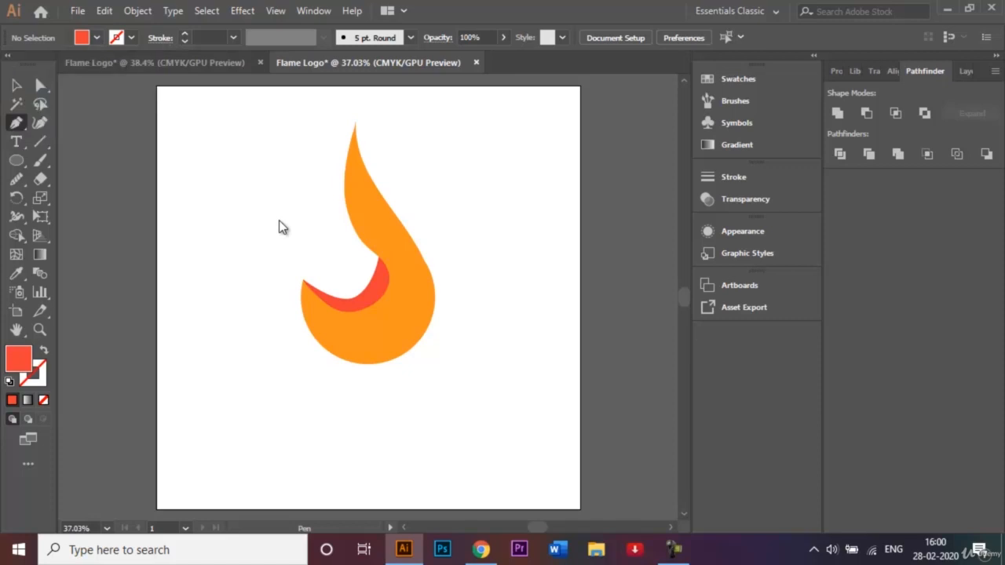
pyautogui.click(411, 197)
pyautogui.moveTo(439, 248); pyautogui.dragTo(417, 205)
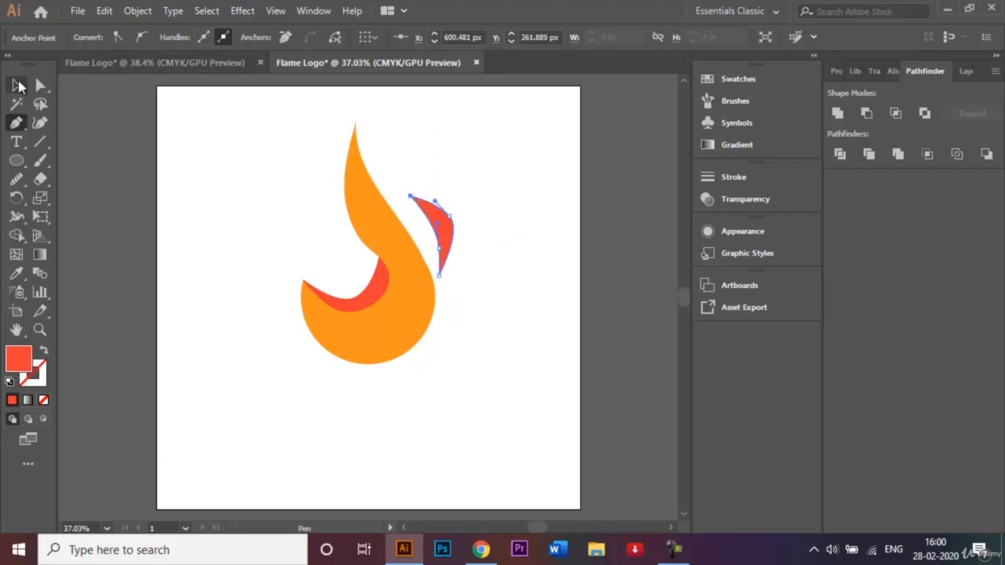
# Narrow the crescent horizontally from its outer side, pull its outer upper anchor inward with Direct Selection, and deselect it.
pyautogui.click(19, 85)
pyautogui.hotkey('ctrl', '1')
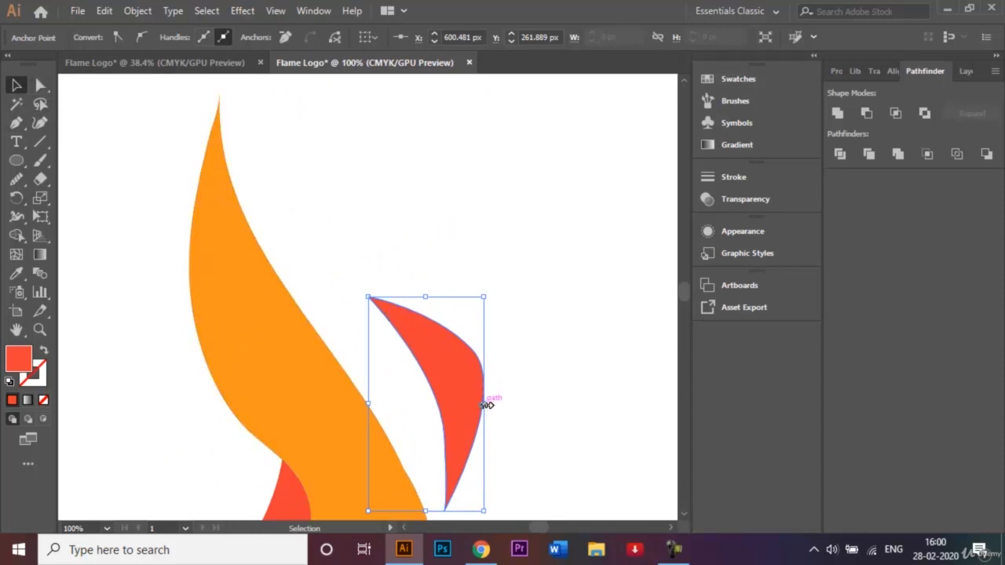
pyautogui.moveTo(484, 405); pyautogui.dragTo(464, 404)
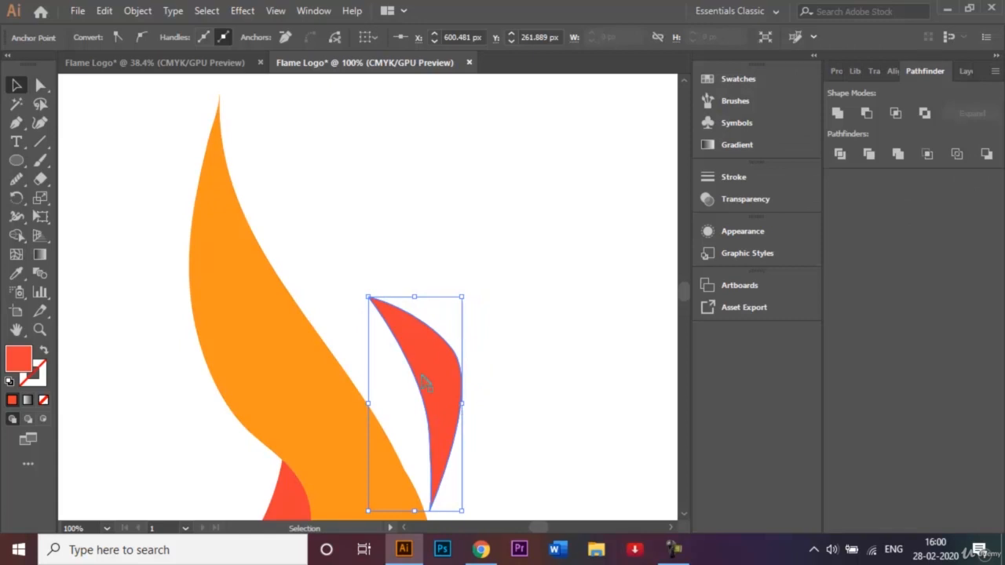
pyautogui.click(41, 86)
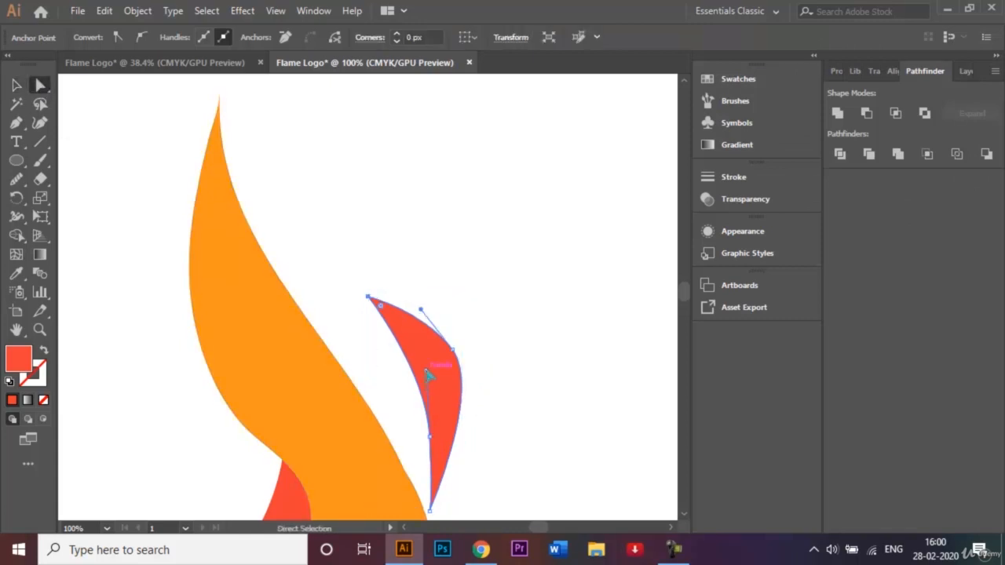
pyautogui.moveTo(455, 351); pyautogui.dragTo(436, 357)
pyautogui.click(495, 384)
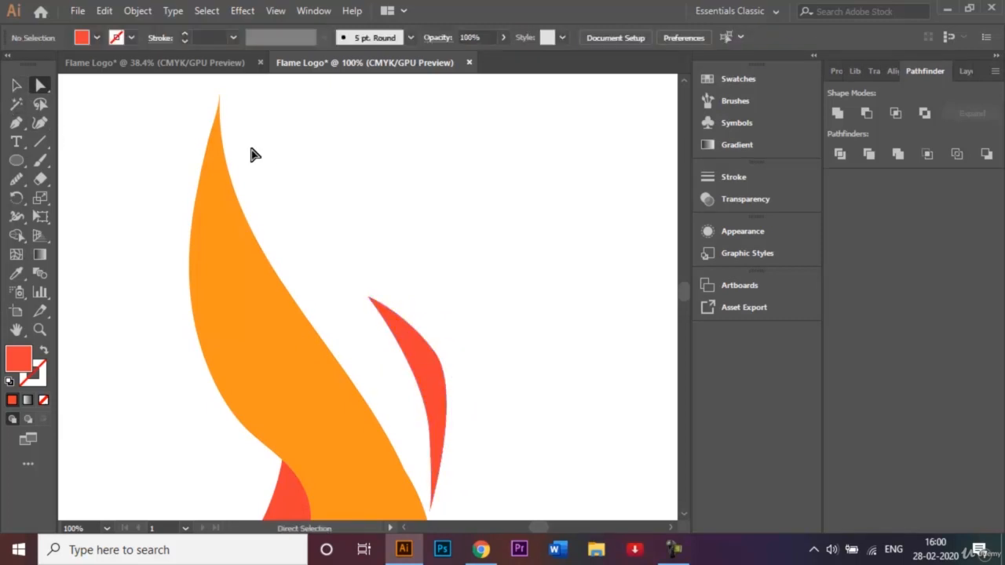
# Scale the crescent down about its centre and rotate it slightly counterclockwise to follow the flame's right edge.
pyautogui.hotkey('ctrl', '-')
pyautogui.hotkey('ctrl', '-')
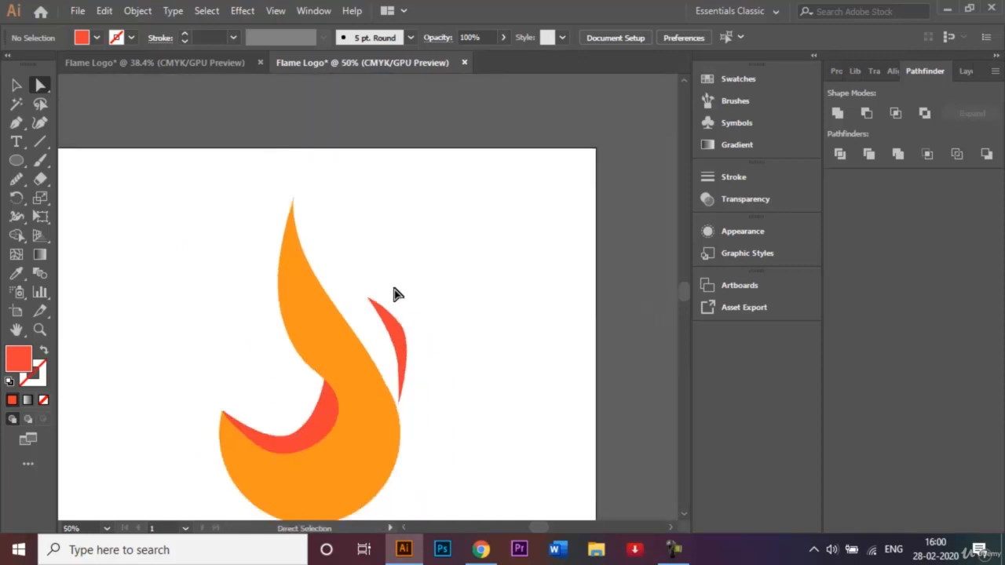
pyautogui.click(16, 85)
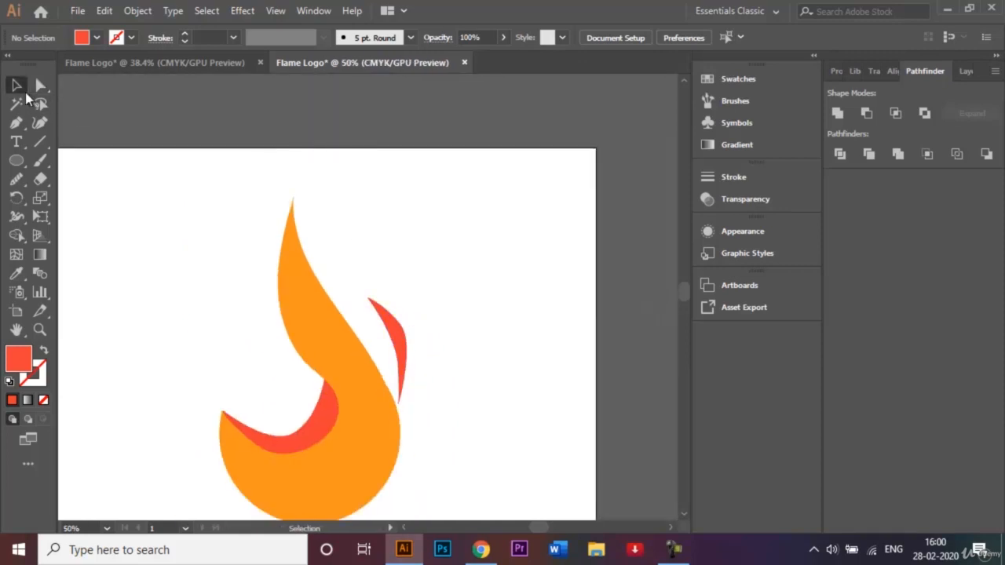
pyautogui.click(400, 347)
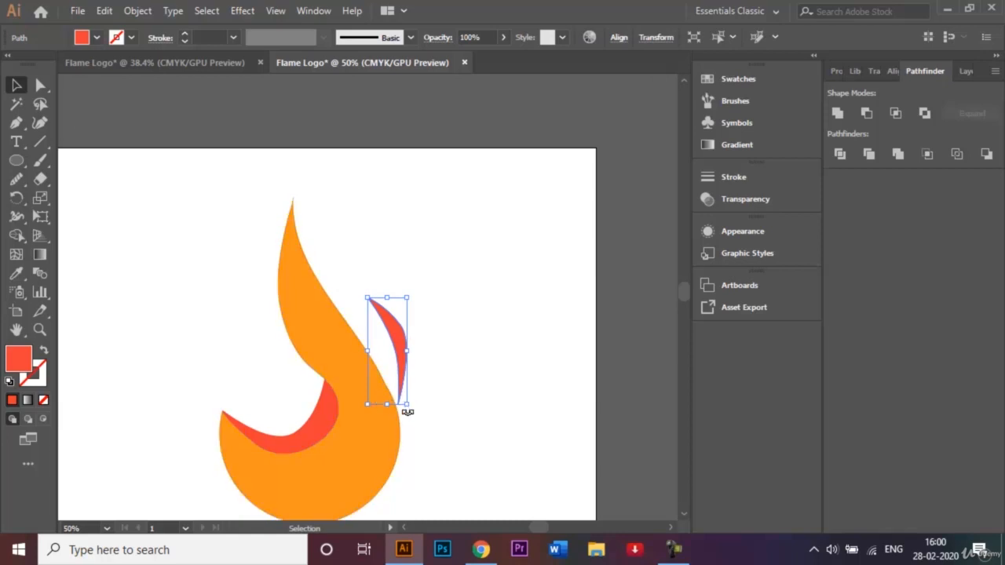
pyautogui.moveTo(408, 405); pyautogui.dragTo(406, 391)
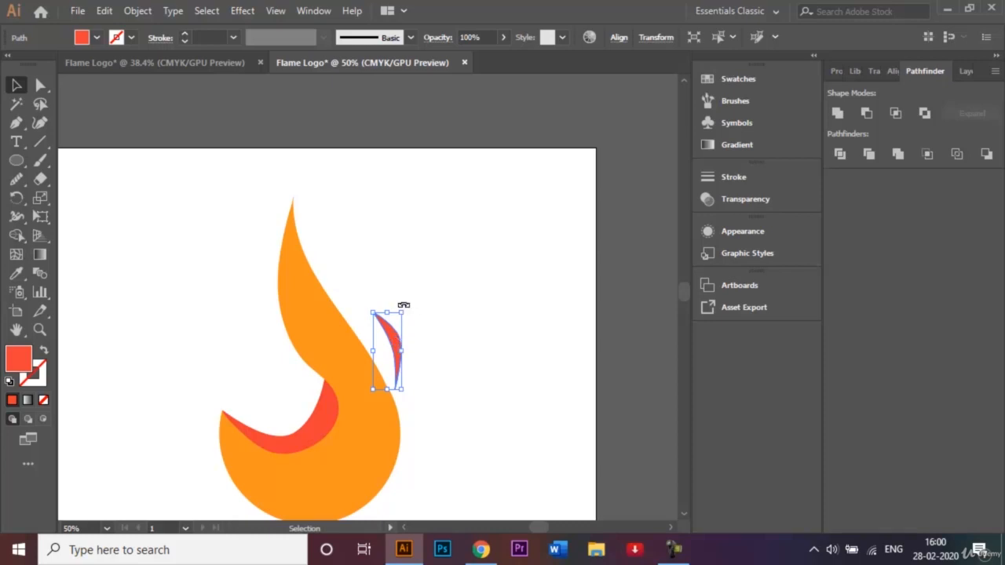
pyautogui.moveTo(403, 305); pyautogui.dragTo(395, 301)
# Move the crescent down alongside the flame's right edge, leaving a narrow white gap between them.
pyautogui.click(398, 338)
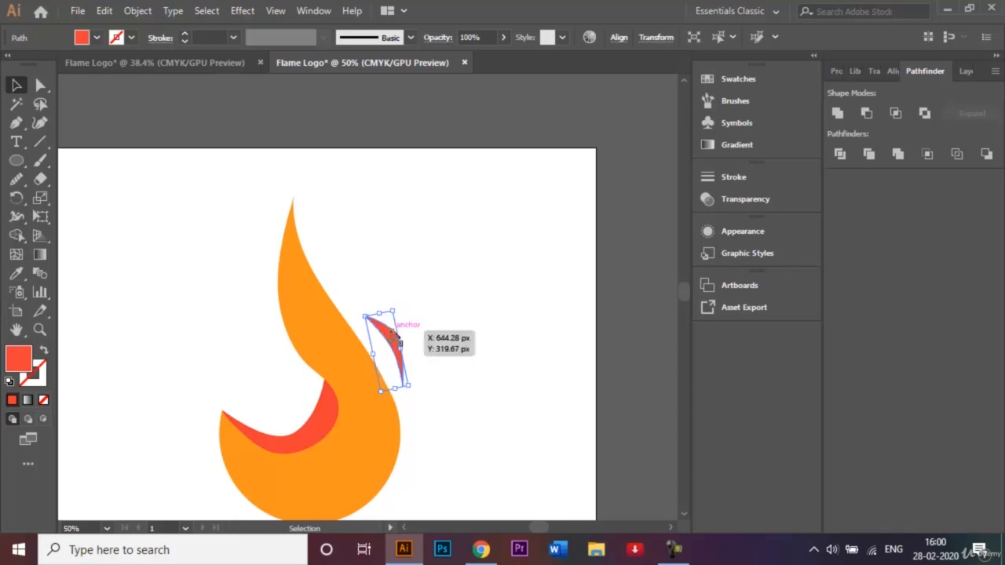
pyautogui.moveTo(392, 338); pyautogui.dragTo(397, 366)
pyautogui.click(442, 356)
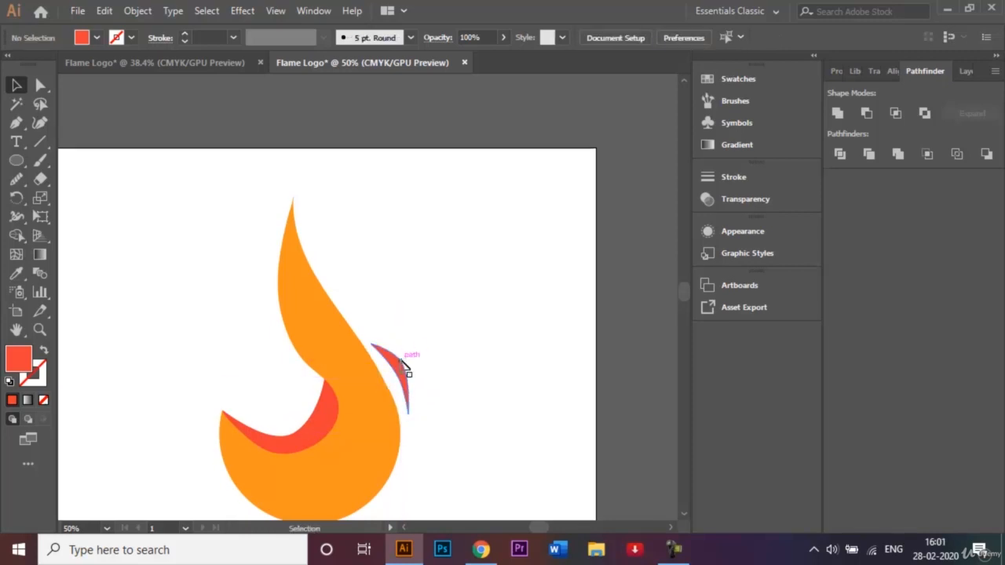
pyautogui.click(403, 361)
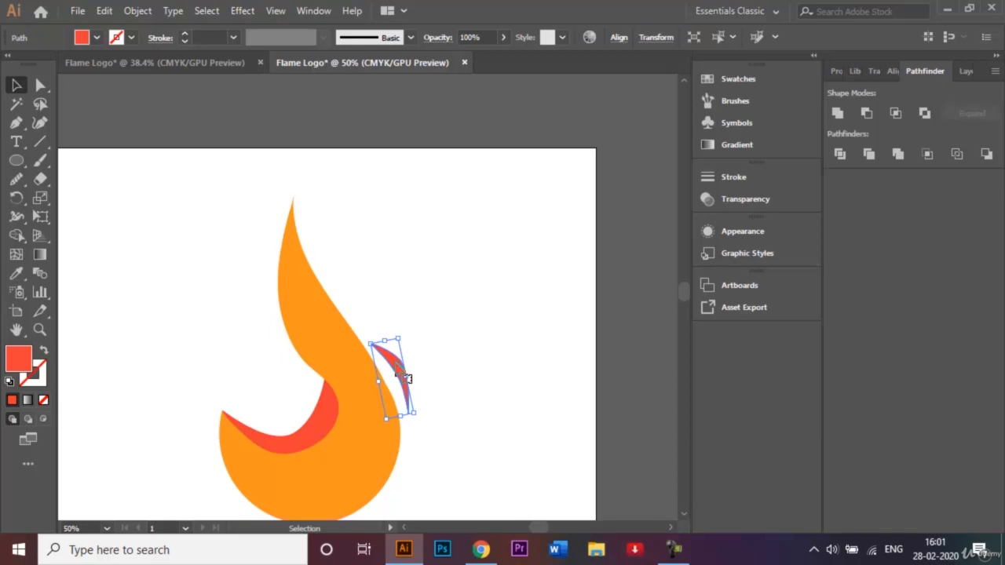
# Duplicate the crescent to the flame's left side, rotate the copy about half a turn, and place it alongside the flame's edge.
pyautogui.moveTo(399, 366); pyautogui.dragTo(254, 281)
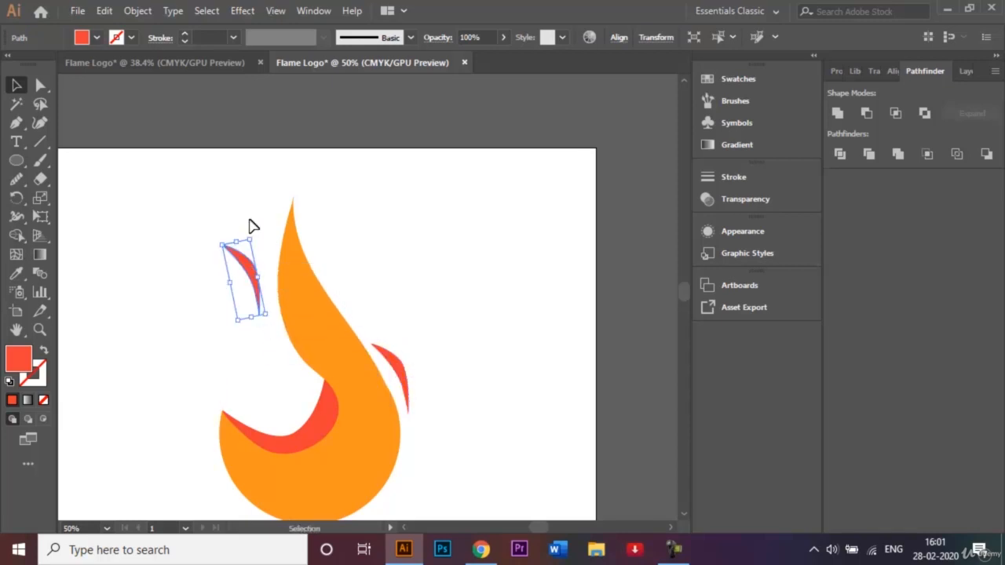
pyautogui.moveTo(252, 231); pyautogui.dragTo(271, 336)
pyautogui.click(420, 320)
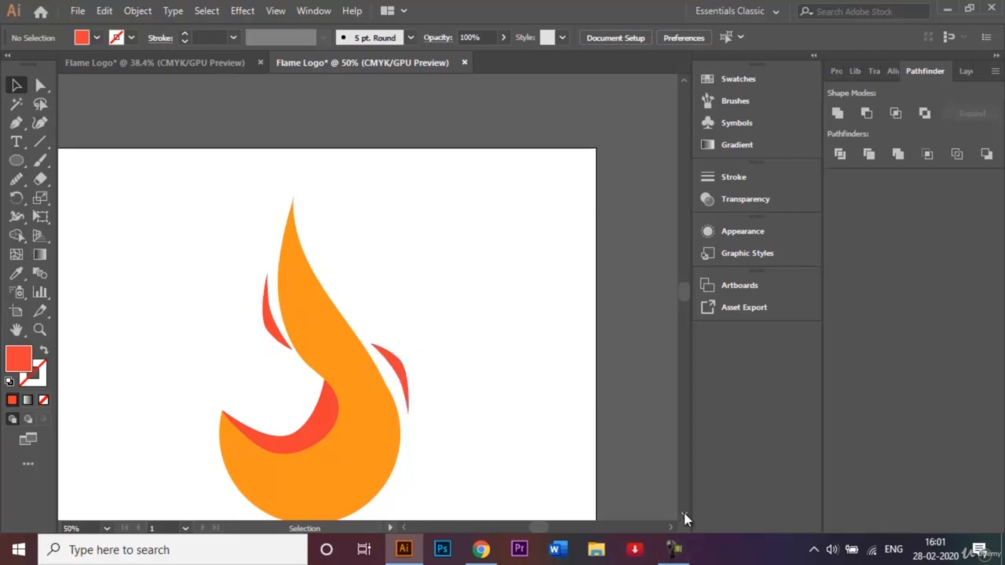
# Move the original crescent down, rotate it clockwise to follow the flame's lower right curve, and leave a narrow white gap.
pyautogui.scroll(-3, 685, 512)
pyautogui.moveTo(395, 261); pyautogui.dragTo(428, 348)
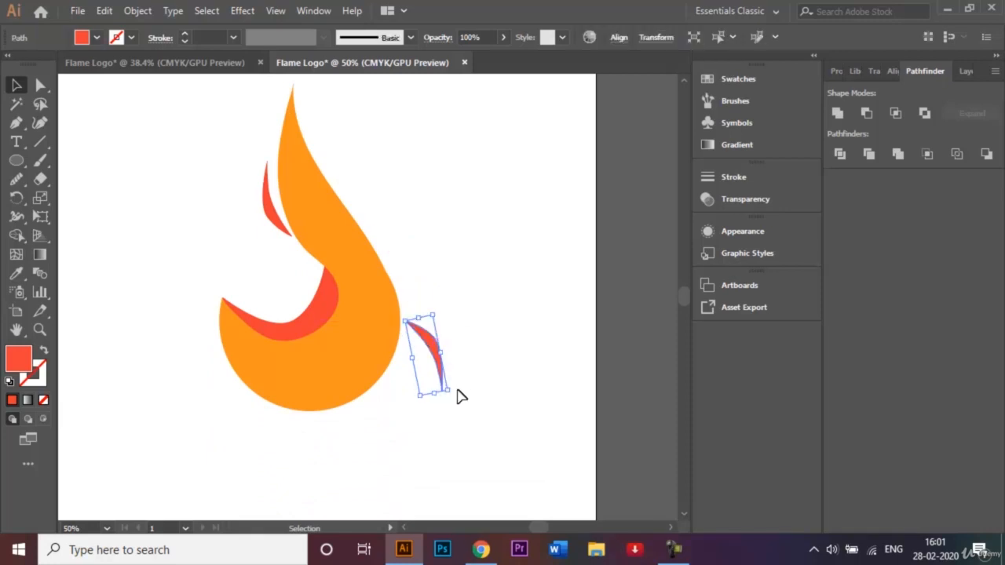
pyautogui.moveTo(453, 395); pyautogui.dragTo(424, 411)
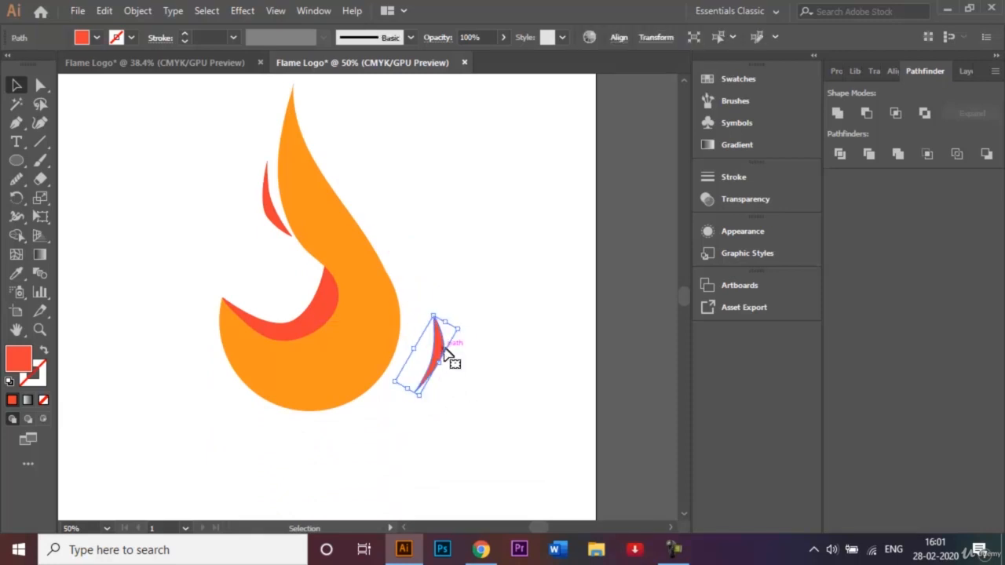
pyautogui.moveTo(432, 353); pyautogui.dragTo(414, 336)
pyautogui.click(462, 316)
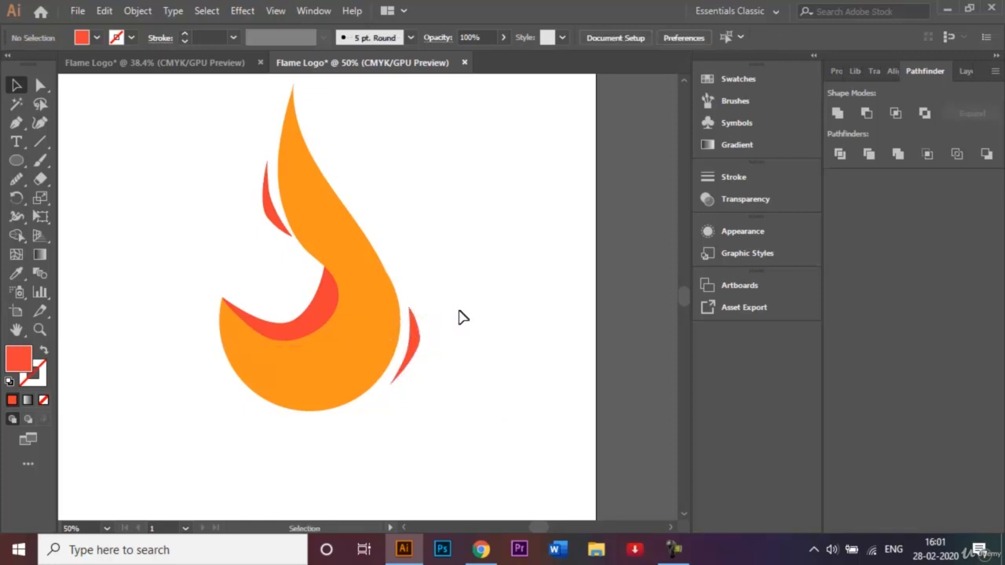
# Apply a linear gradient to the main flame, with an orange start stop and a red-orange end stop.
pyautogui.click(322, 197)
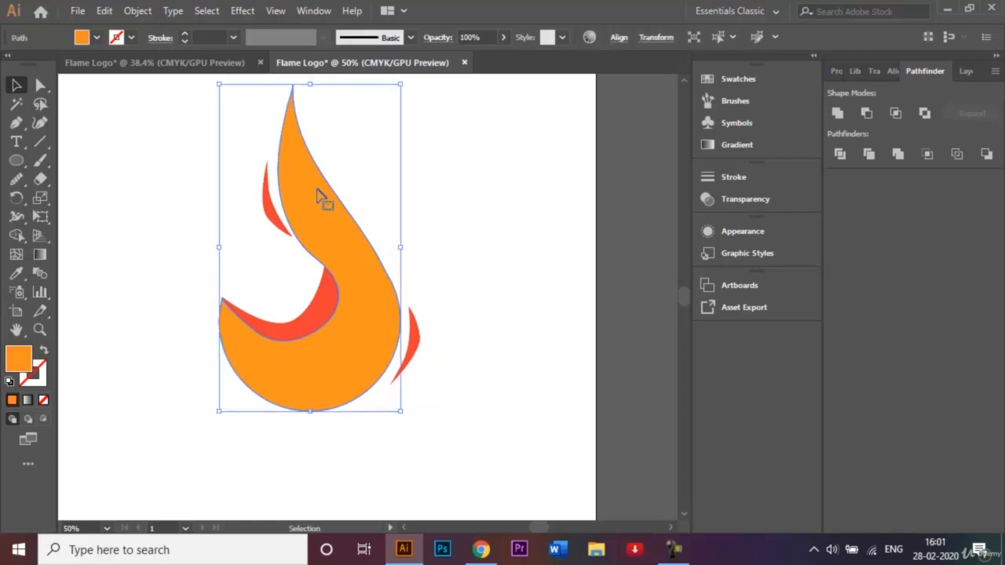
pyautogui.doubleClick(41, 256)
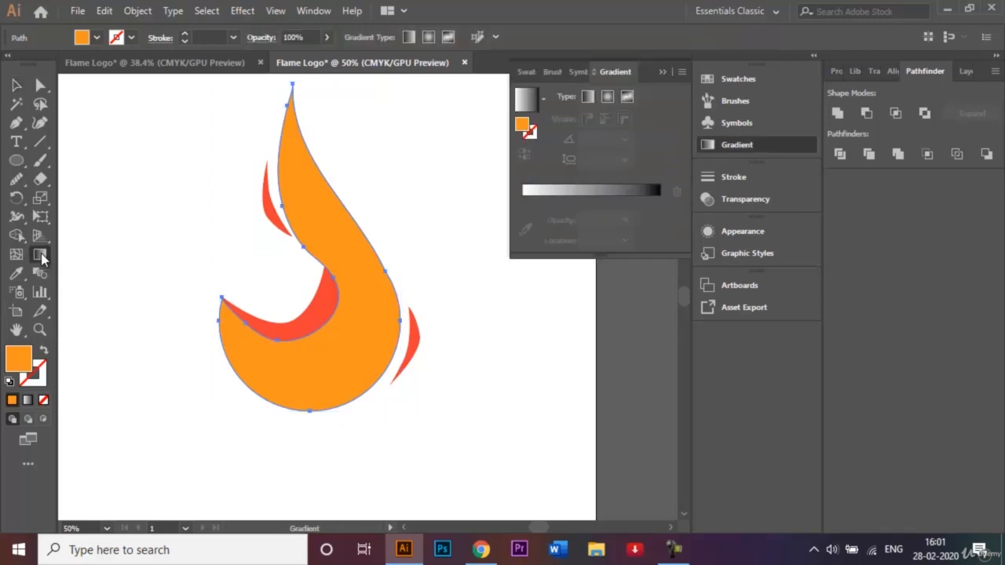
pyautogui.click(589, 95)
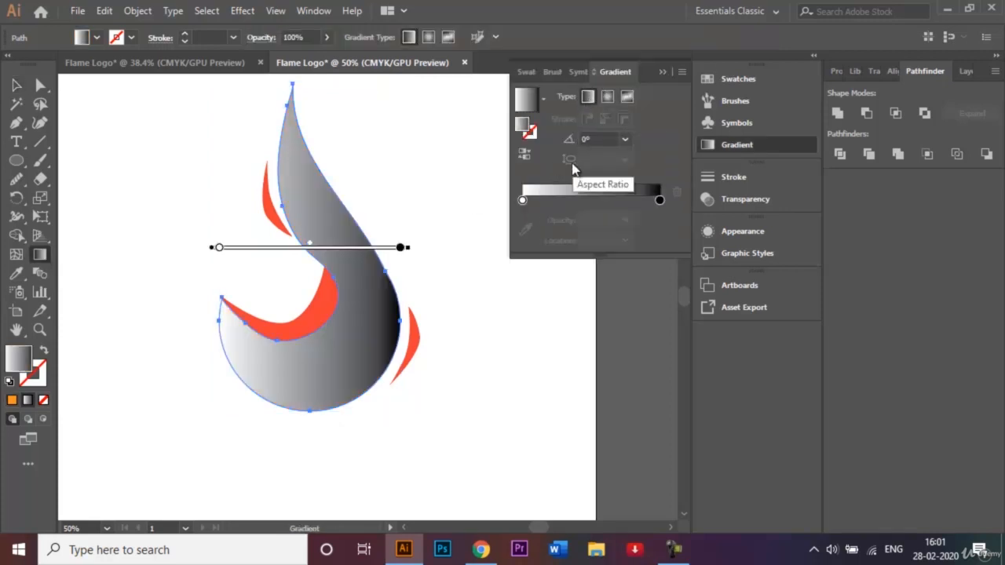
pyautogui.doubleClick(522, 202)
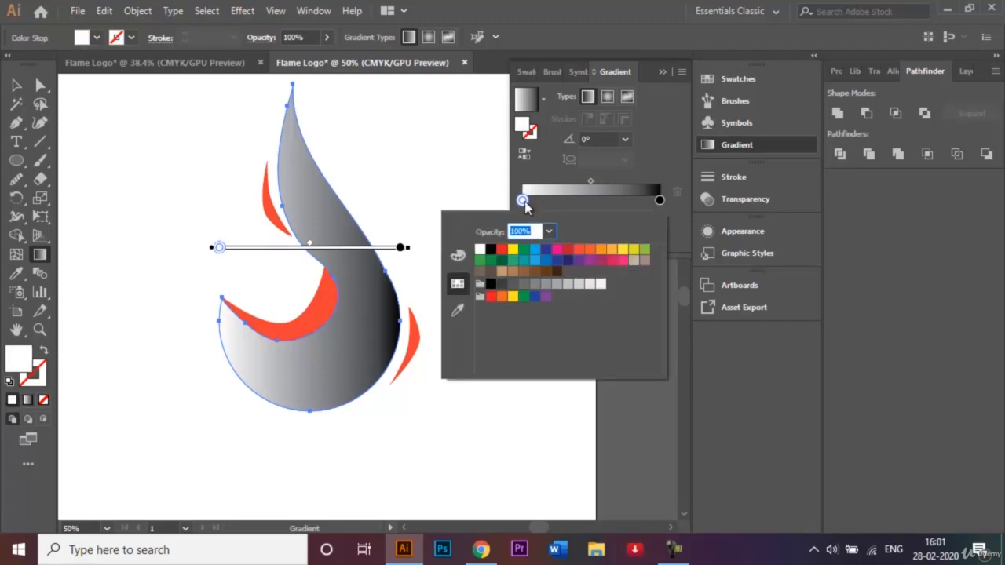
pyautogui.click(601, 251)
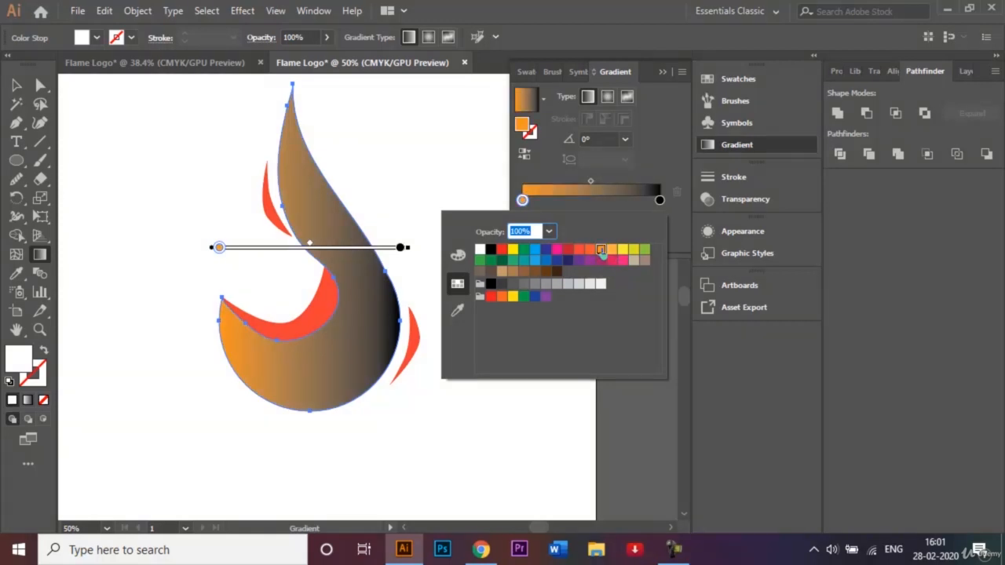
pyautogui.doubleClick(660, 201)
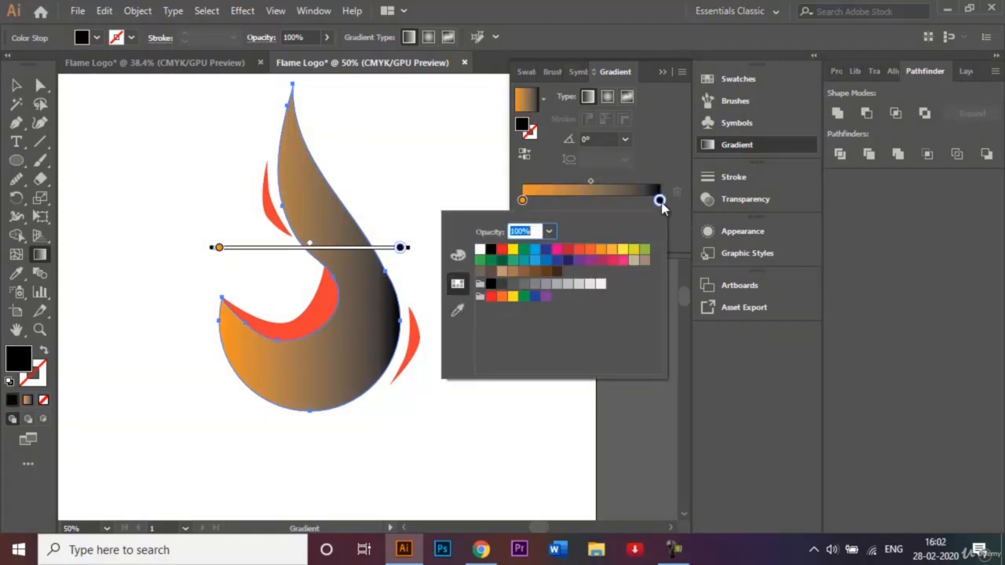
pyautogui.click(579, 249)
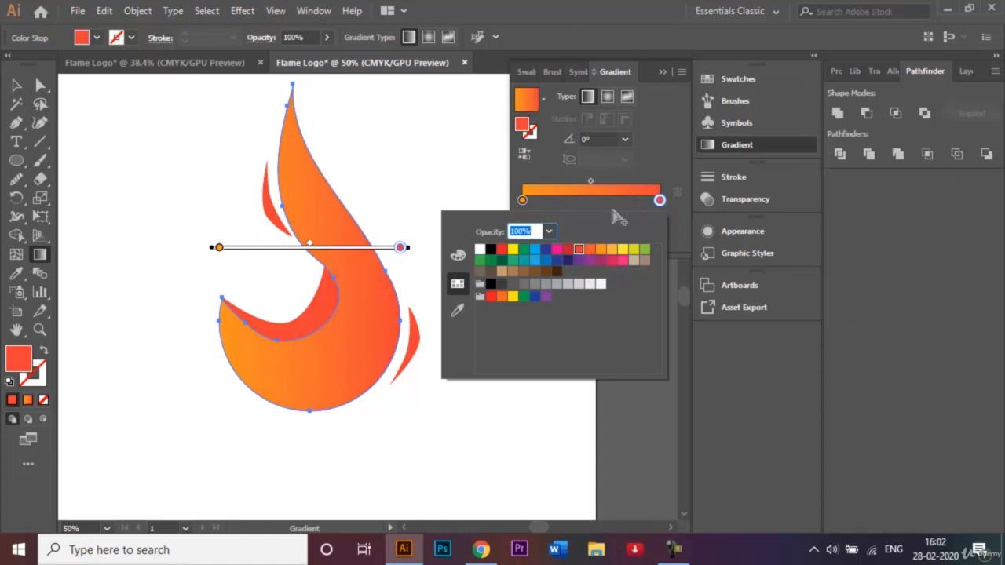
# Change the flame gradient's start color stop to yellow.
pyautogui.doubleClick(523, 201)
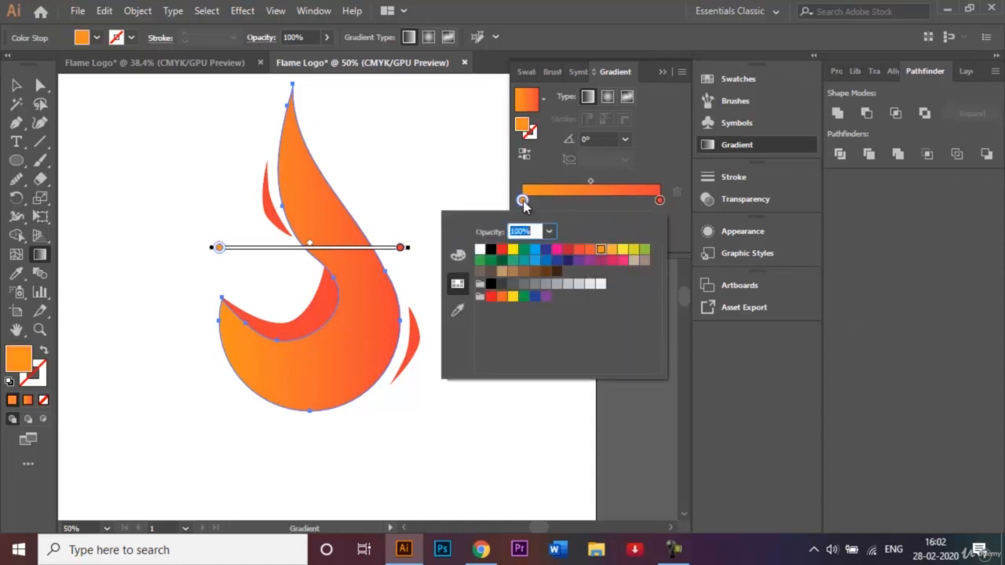
pyautogui.click(624, 251)
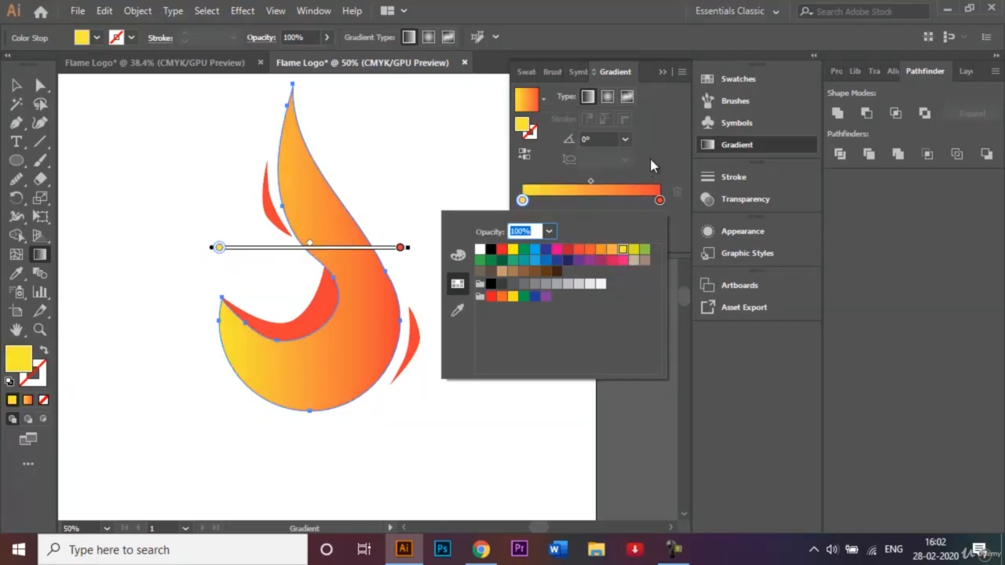
pyautogui.click(667, 76)
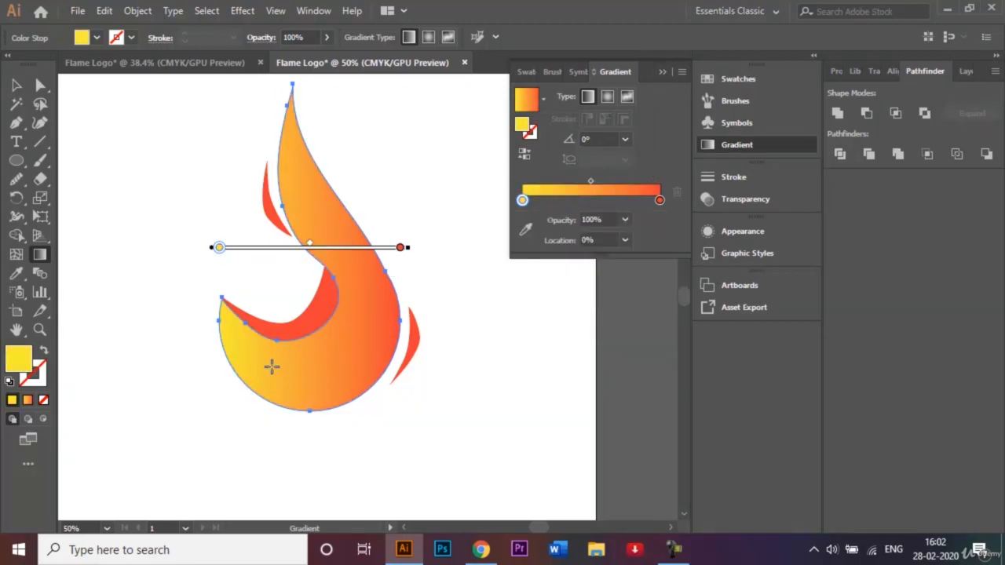
# Redirect the flame's gradient upward from the lower bowl to the inner curve, with yellow below and red-orange above, and deselect it.
pyautogui.moveTo(271, 367); pyautogui.dragTo(303, 263)
pyautogui.click(665, 72)
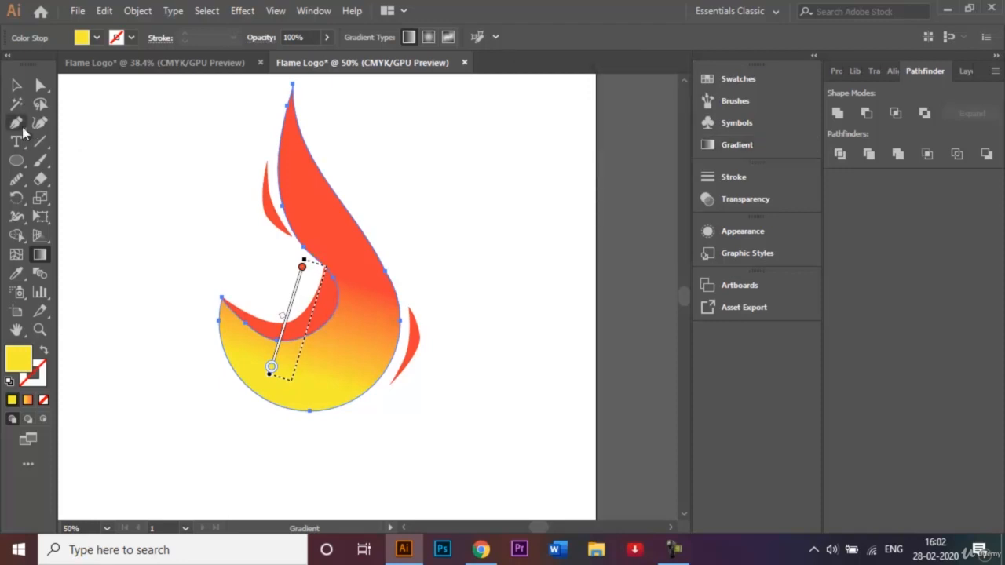
pyautogui.click(18, 103)
pyautogui.click(17, 85)
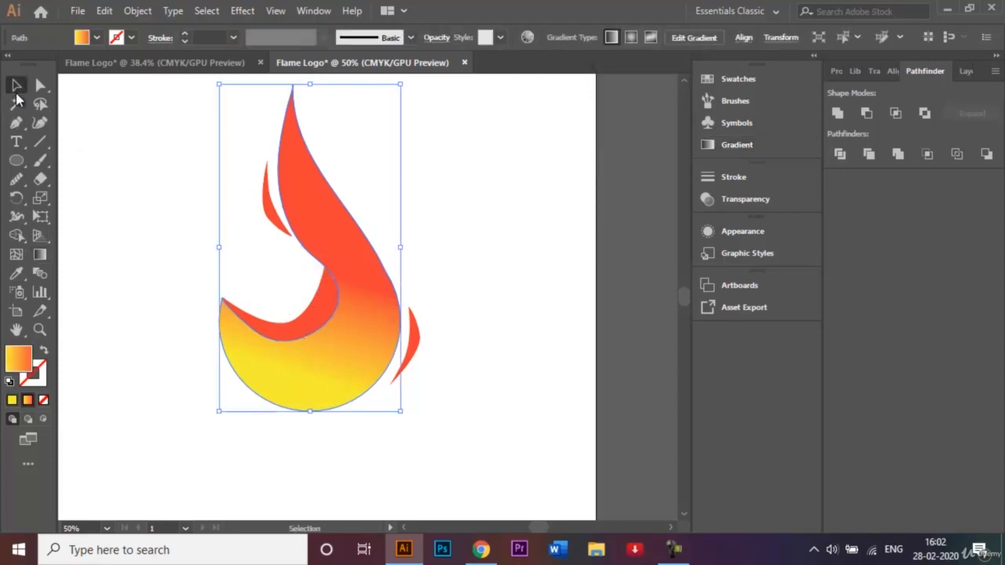
pyautogui.click(141, 244)
# Copy the main flame's gradient onto the red-orange inner shape with the Eyedropper and deselect it.
pyautogui.click(290, 334)
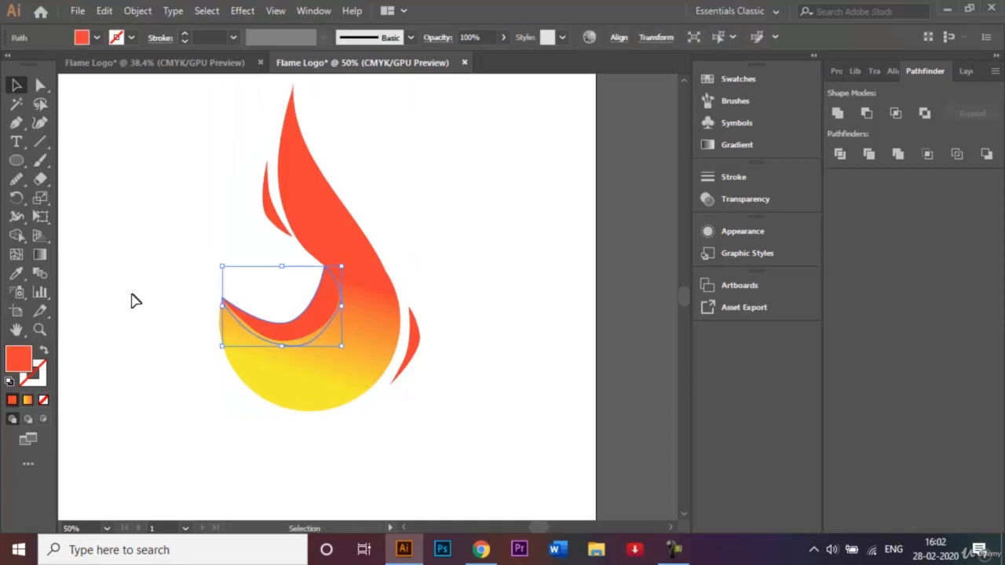
pyautogui.press('i')
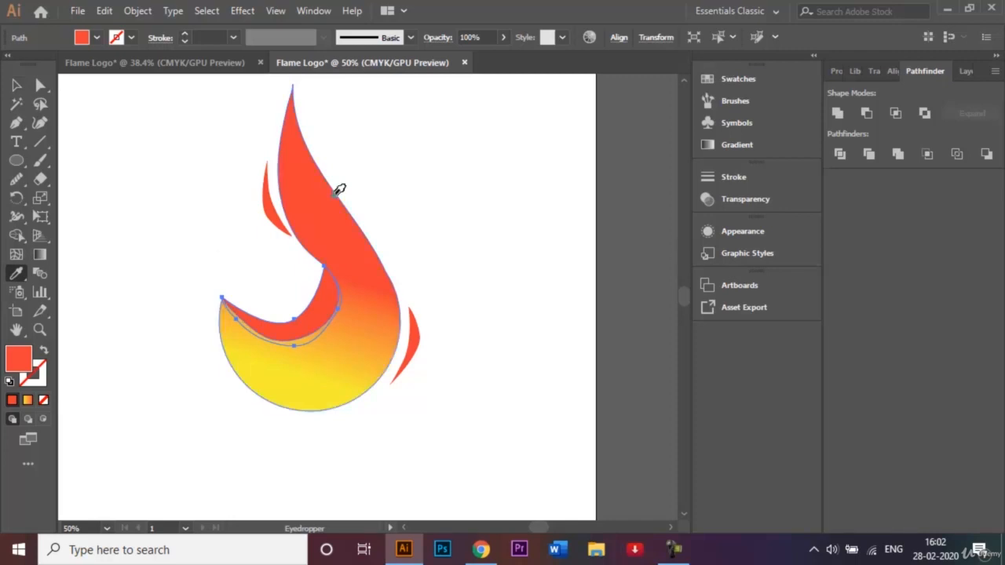
pyautogui.click(316, 191)
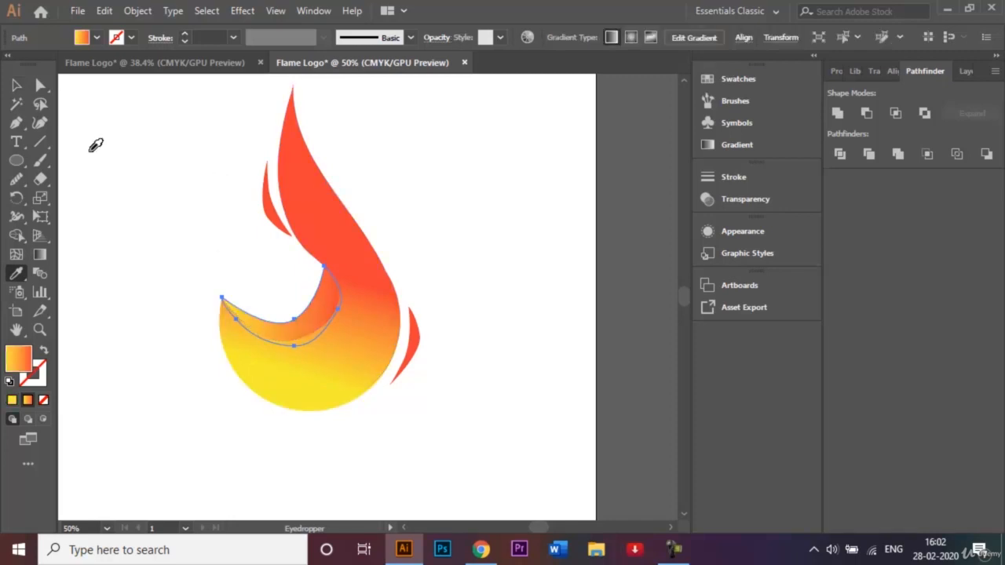
pyautogui.click(14, 86)
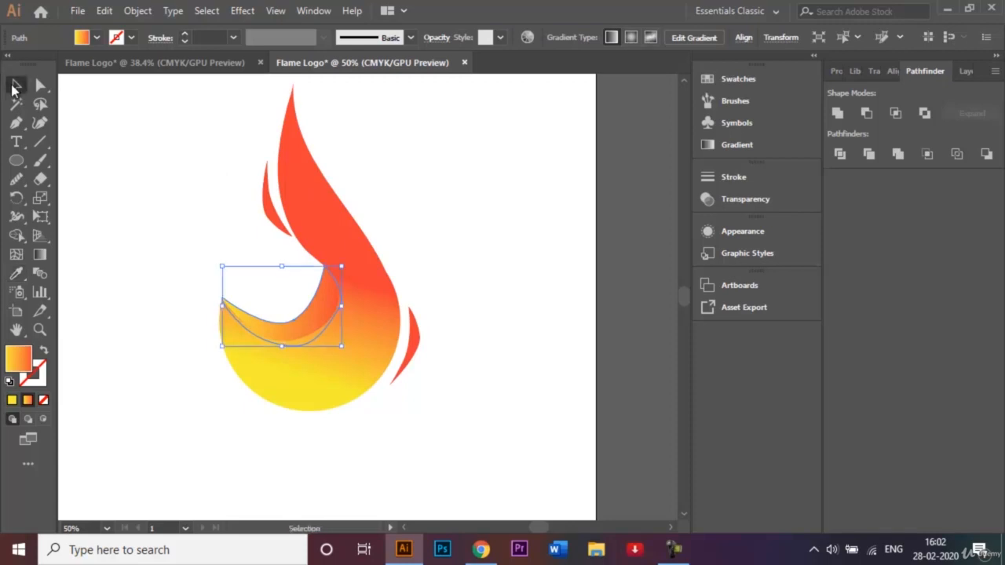
pyautogui.click(172, 169)
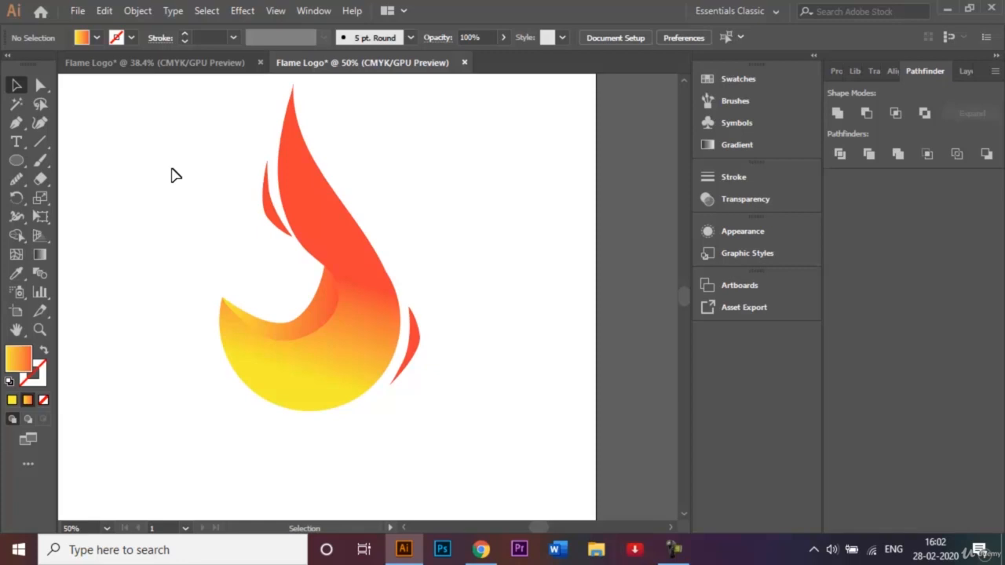
# Save the document as Flame Logo.ai in the Logos folder with Illustrator CC version and default options.
pyautogui.click(78, 14)
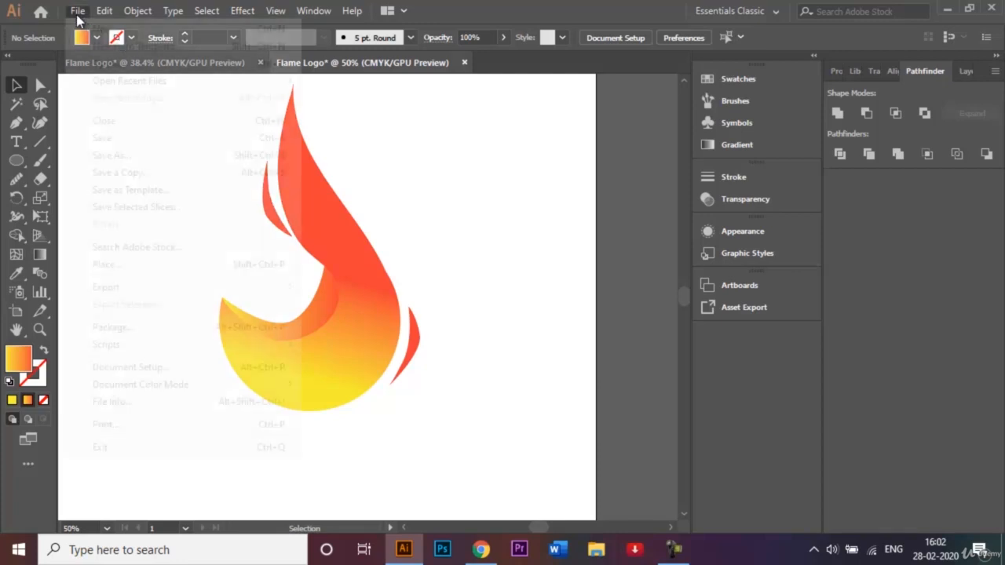
pyautogui.click(144, 159)
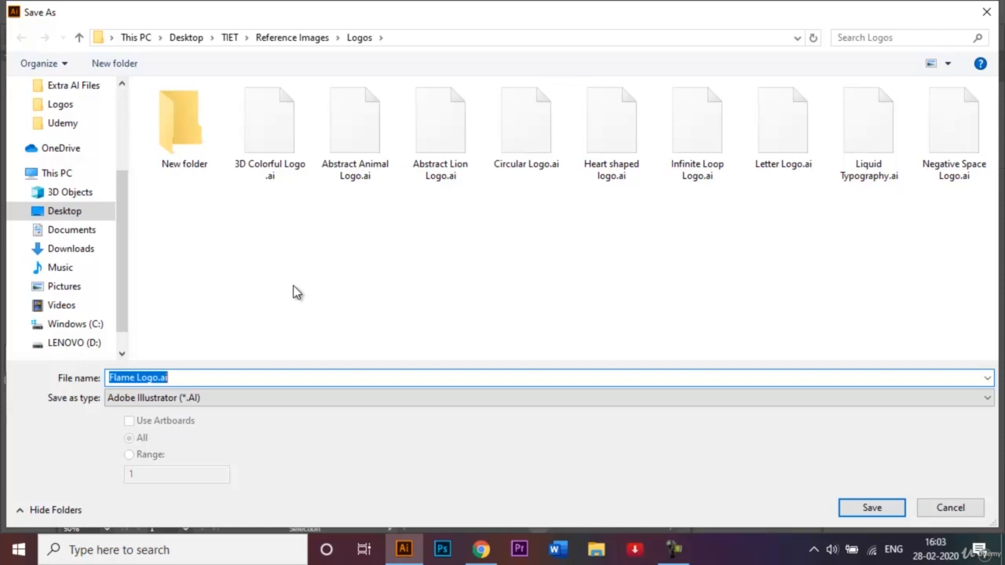
pyautogui.click(869, 509)
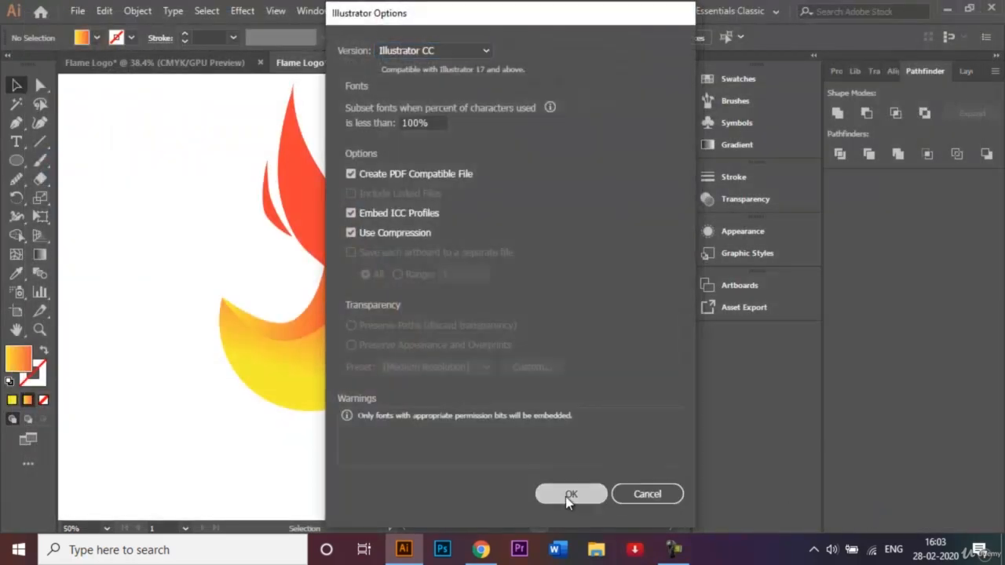
pyautogui.click(567, 498)
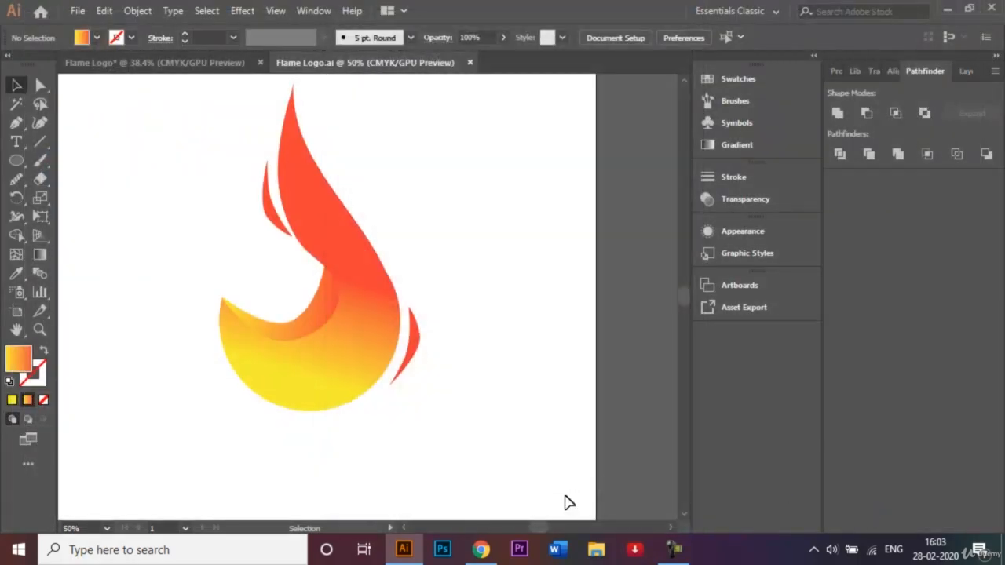